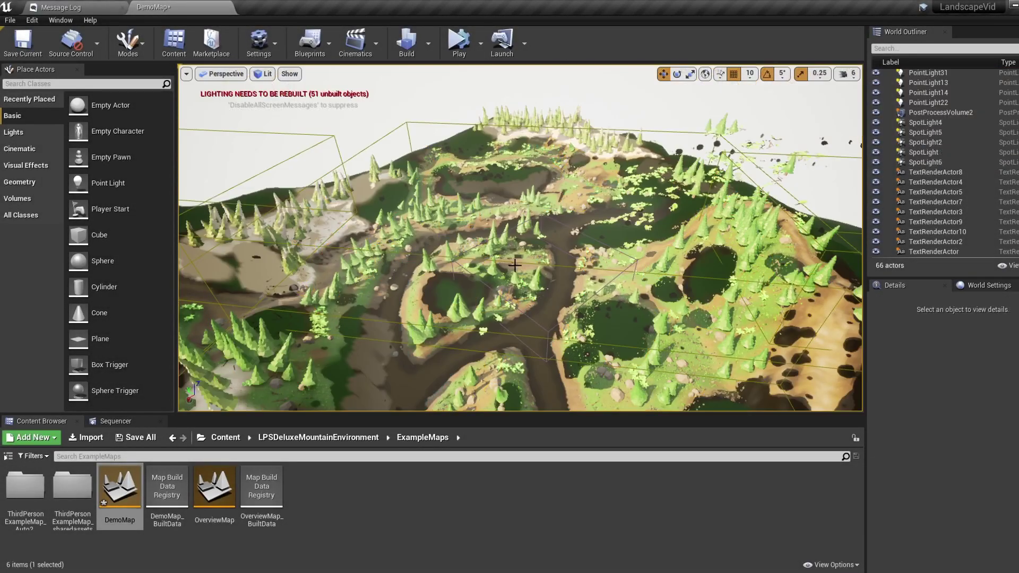
Step: Delete the instanced foliage actor that covers the demo map's terrain with trees, rocks and plants
scroll(517, 262, up, 3)
click(522, 268)
right_drag(523, 280, 340, 254)
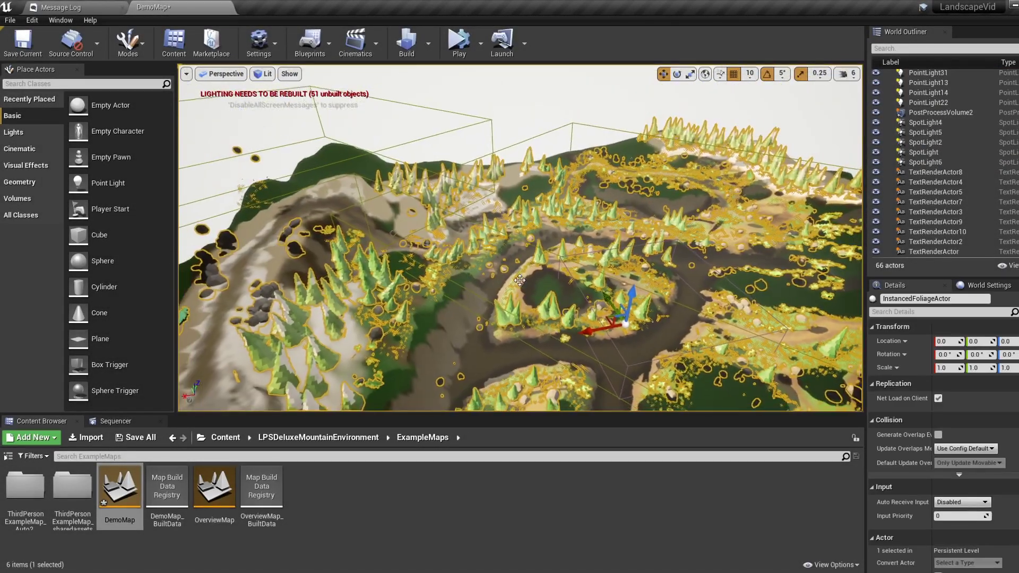
key(Delete)
scroll(522, 280, down, 5)
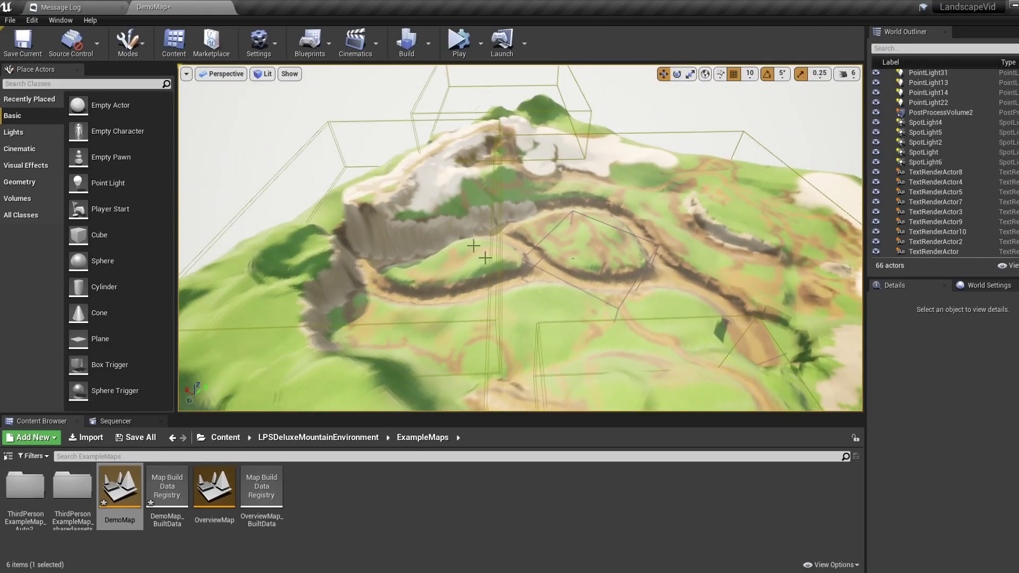
Step: Select the bare mountain landscape and examine its terrain from several angles
click(461, 180)
right_drag(460, 179, 669, 188)
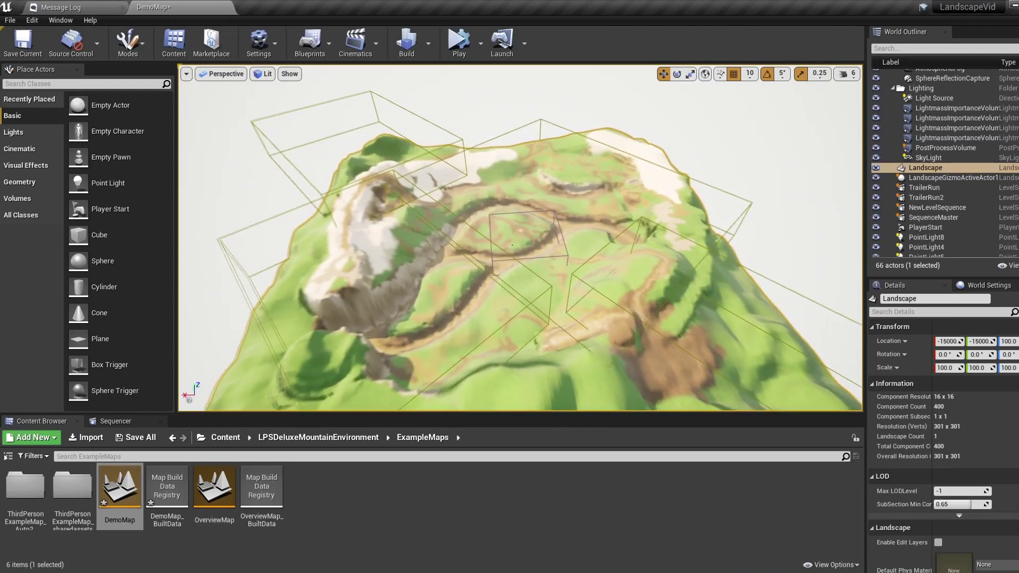
alt+drag(549, 216, 570, 224)
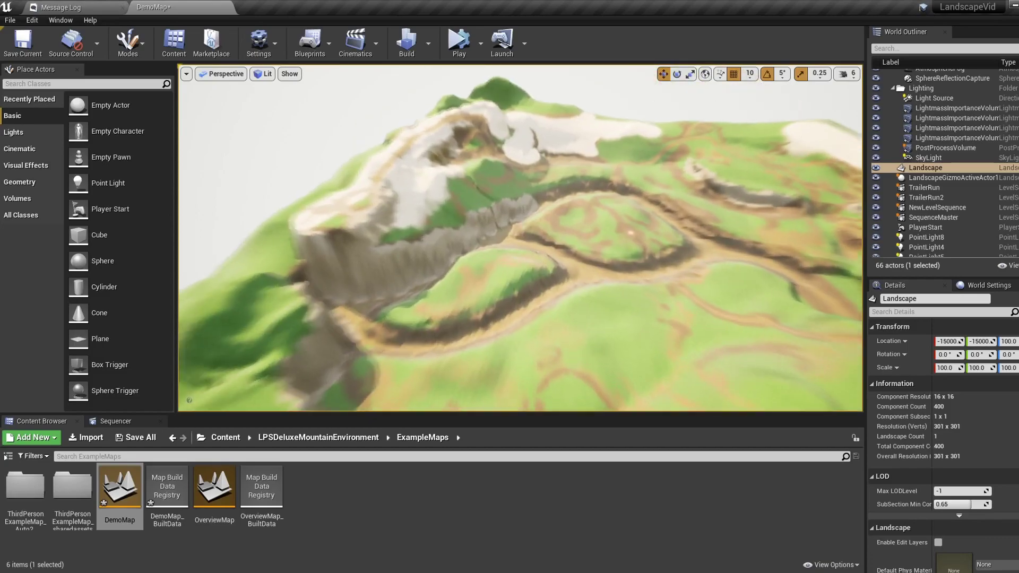
right_drag(520, 237, 637, 223)
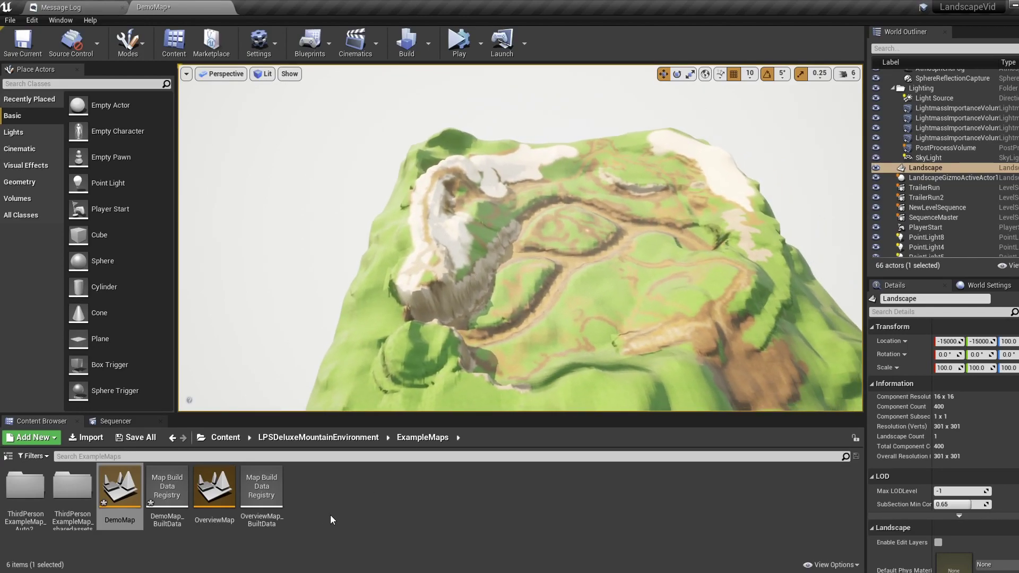
ctrl+scroll(332, 519, down, 1)
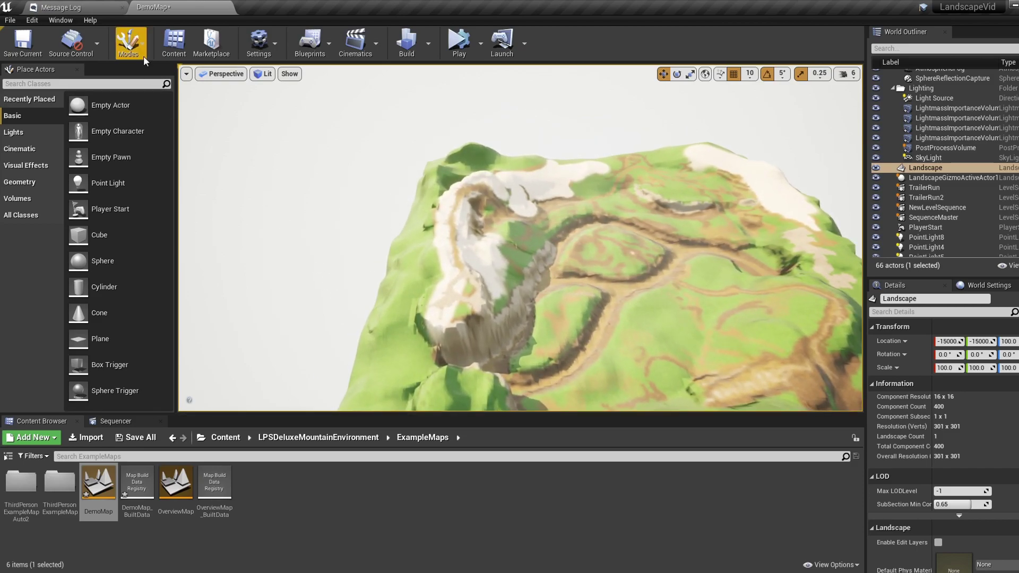
Step: Switch to Landscape editing mode and close the Place Actors panel to enlarge the view
click(129, 44)
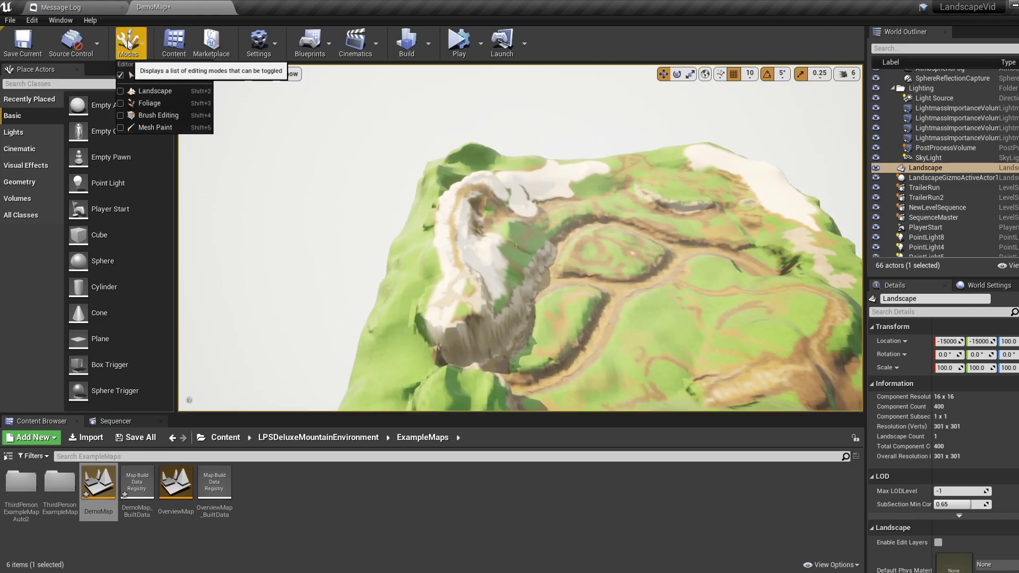
click(146, 91)
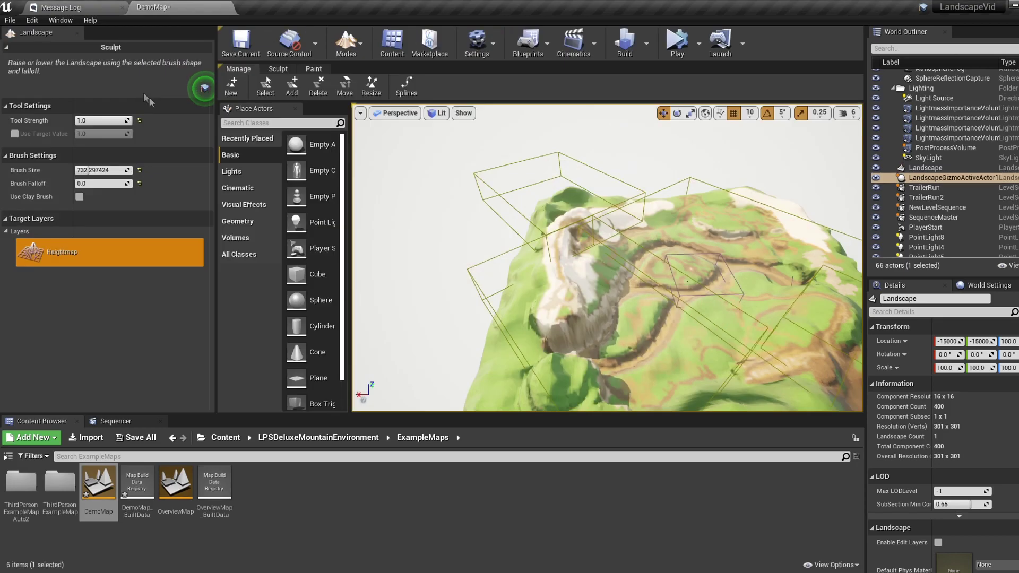
click(295, 109)
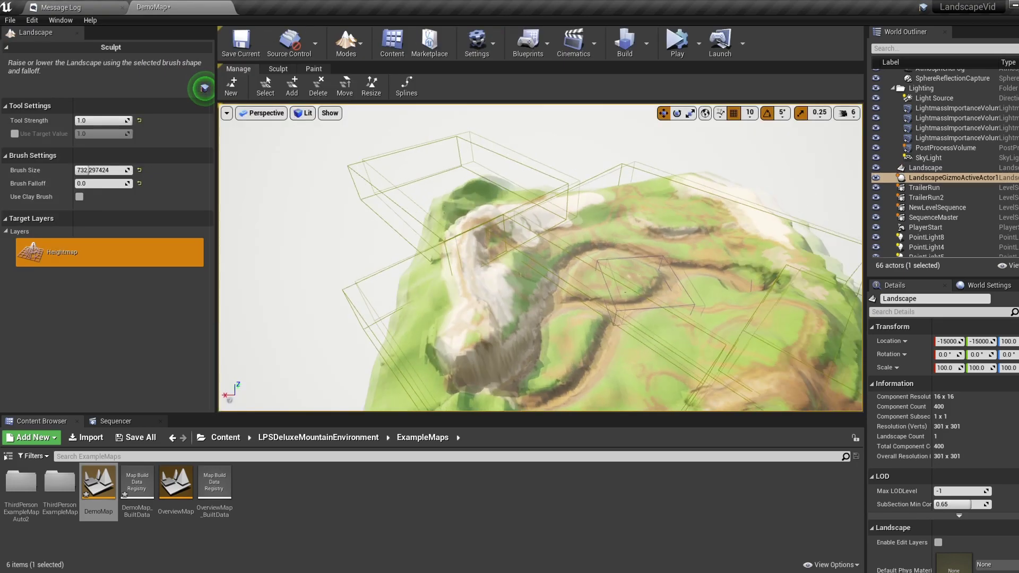
Step: Review the landscape management, sculpting and painting tools, including the available paint layers
click(238, 70)
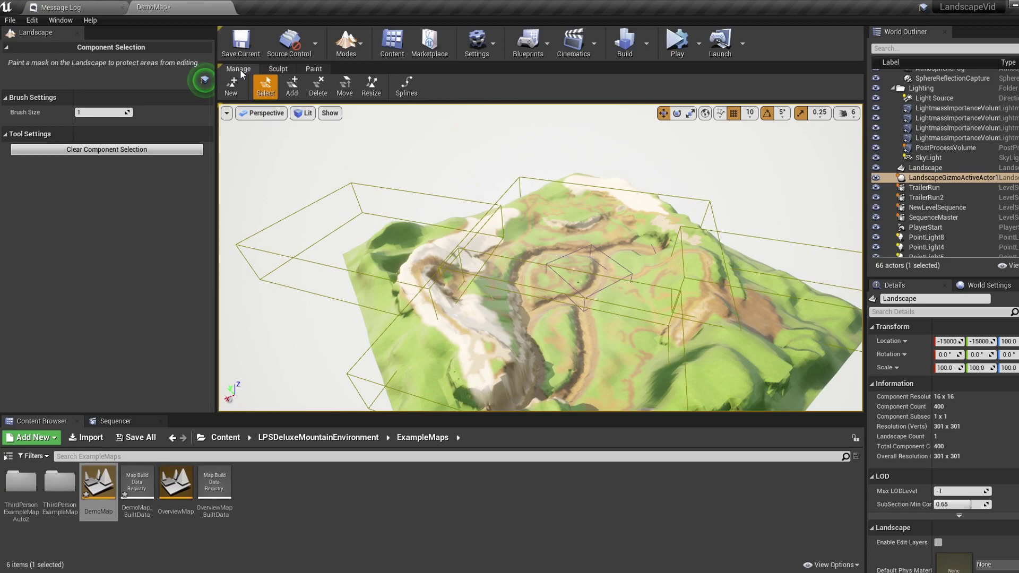
click(278, 69)
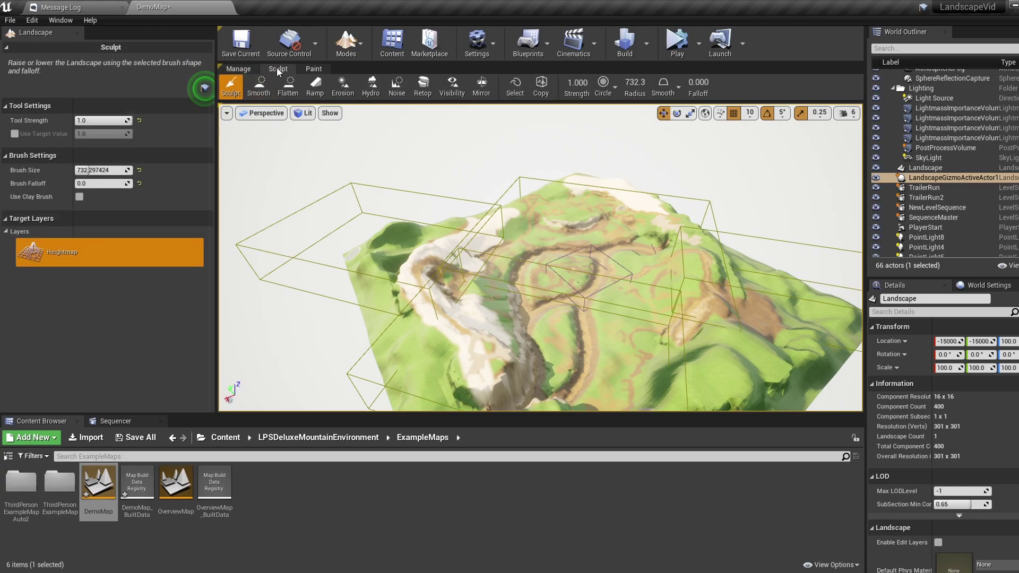
click(312, 70)
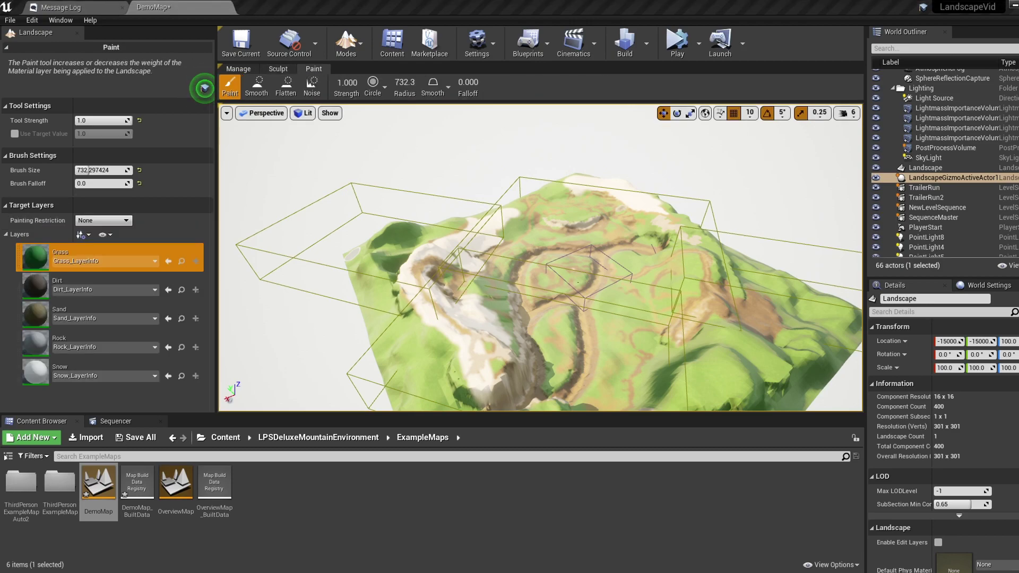
click(239, 69)
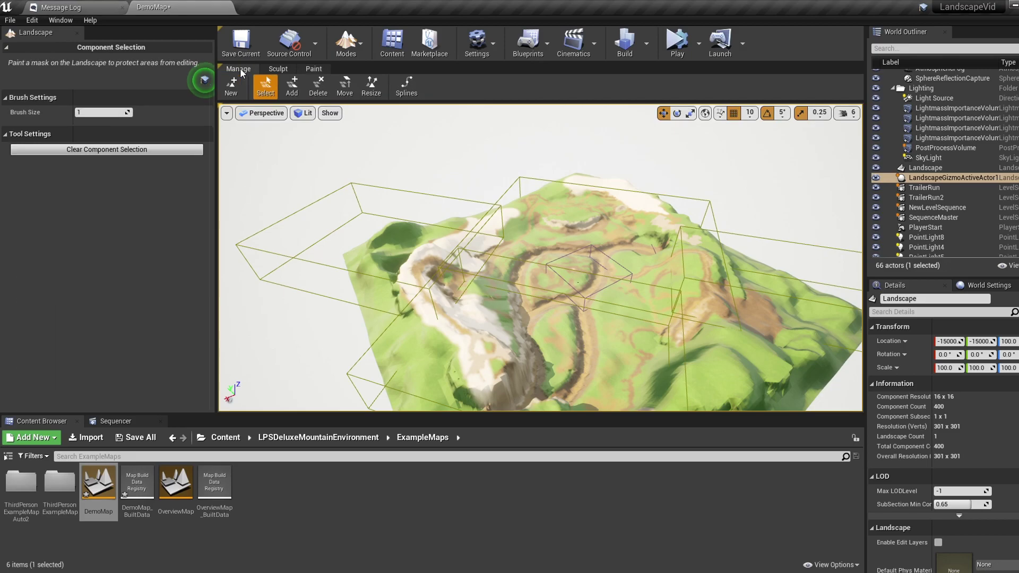
mouse_move(348, 239)
right_down()
mouse_move(305, 239)
mouse_move(348, 238)
right_up()
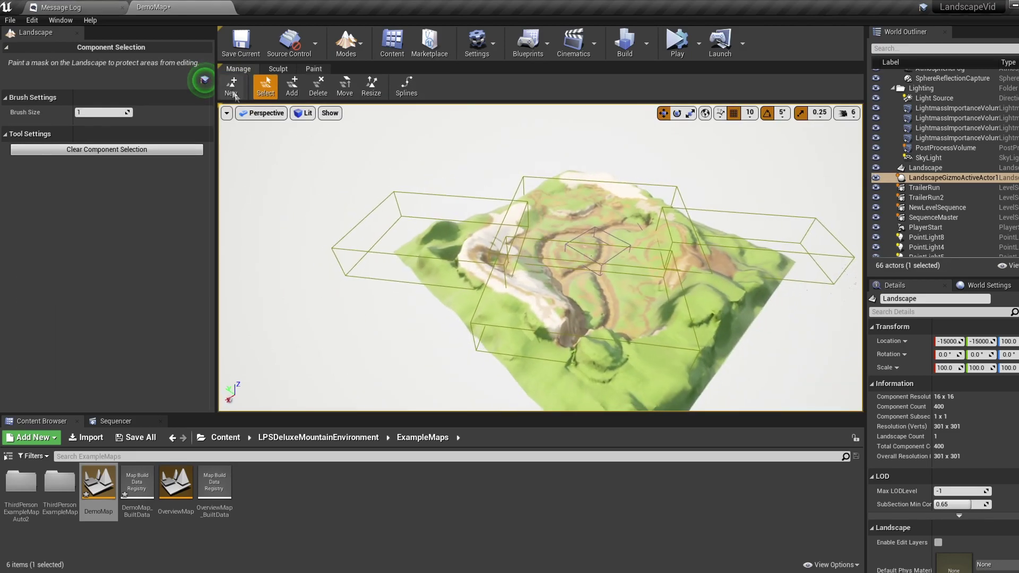
Step: Start a new landscape and move its preview along Y to about -43870, beside the existing terrain
click(232, 89)
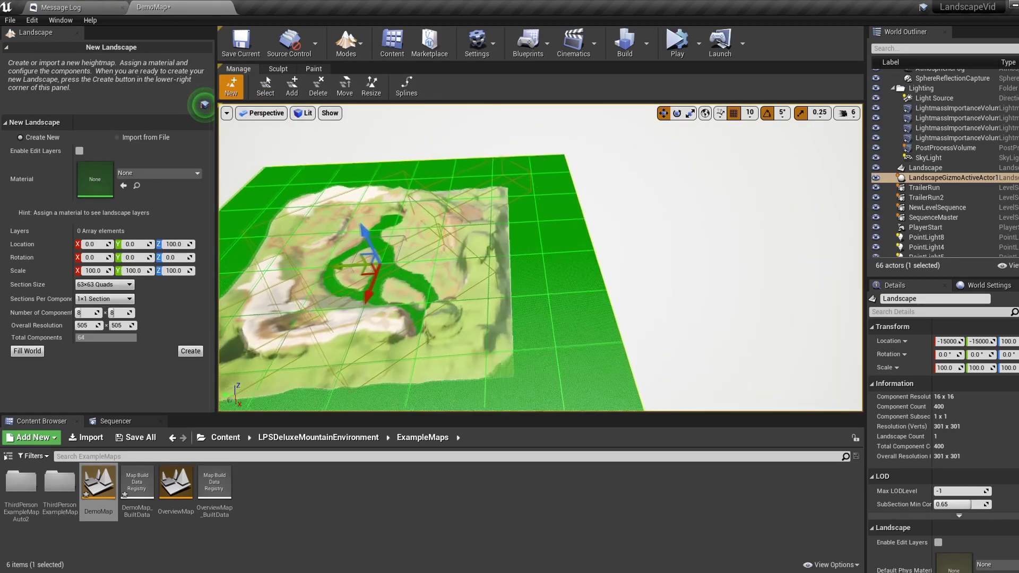
drag(339, 268, 685, 257)
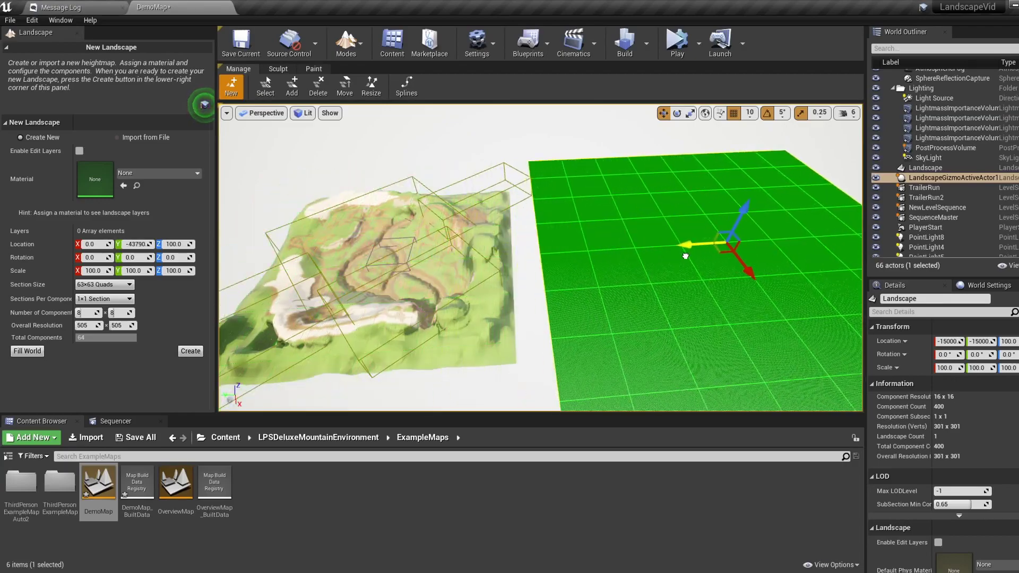
key(f)
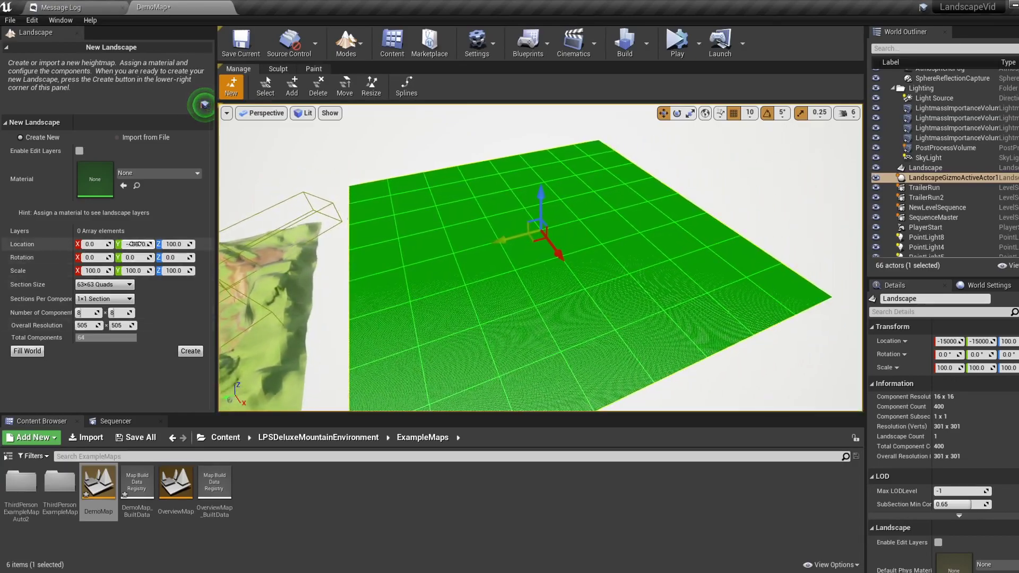
Step: Set the new landscape's X and Y scale to 91 and try sizing its component grid to fill the world
drag(100, 271, 86, 270)
drag(89, 313, 94, 313)
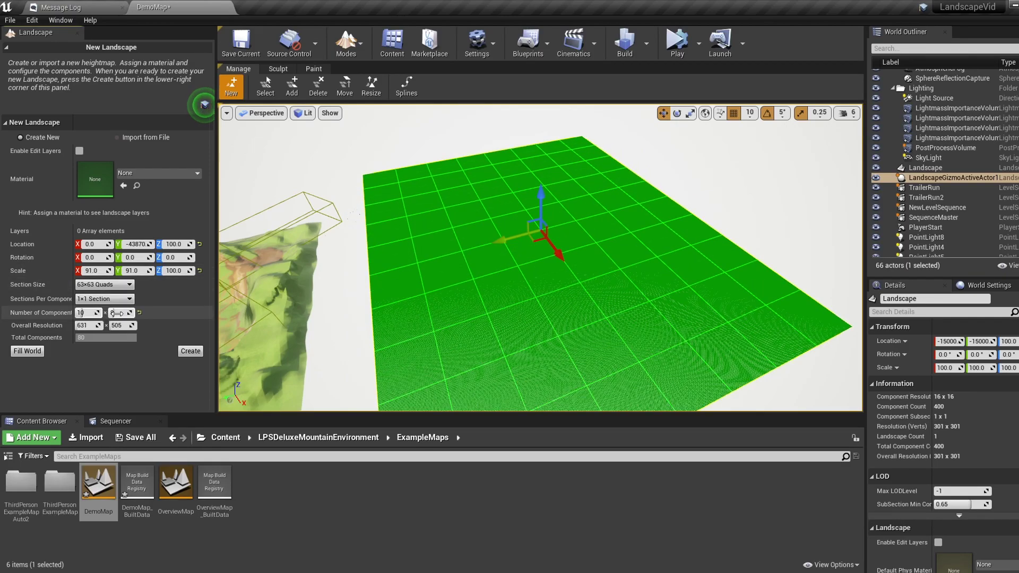
click(29, 351)
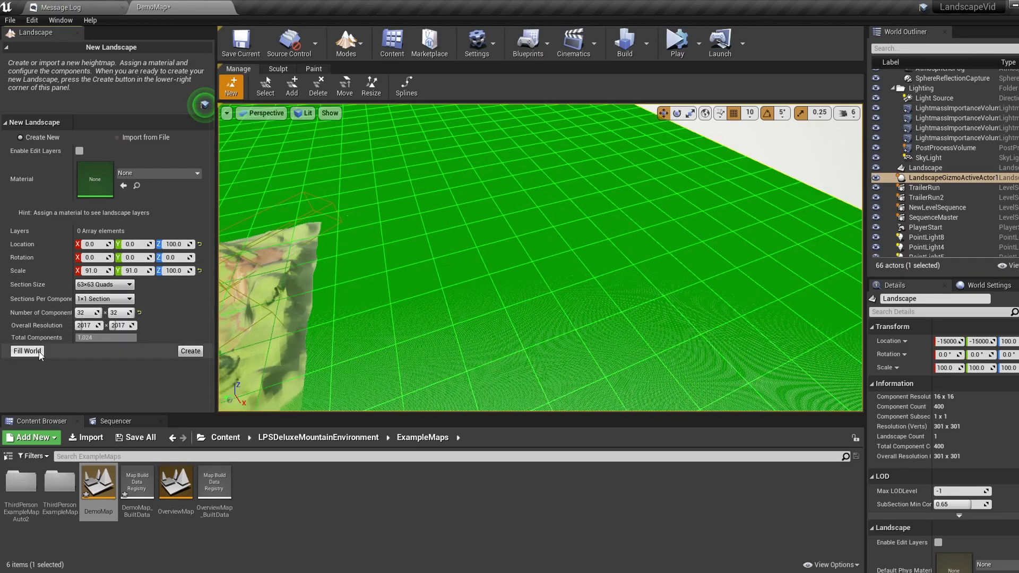
Step: Create the new landscape with 19 × 10 components beside the existing terrain, at Y location about -47660
right_drag(371, 287, 297, 249)
mouse_move(98, 313)
mouse_down()
mouse_move(127, 312)
mouse_move(114, 312)
mouse_up()
drag(292, 279, 618, 271)
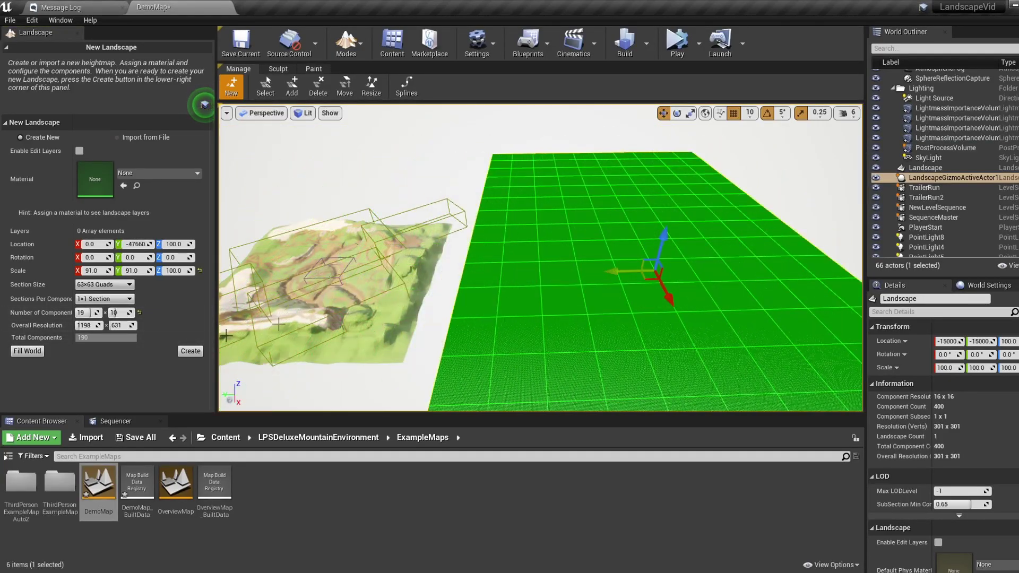
click(191, 351)
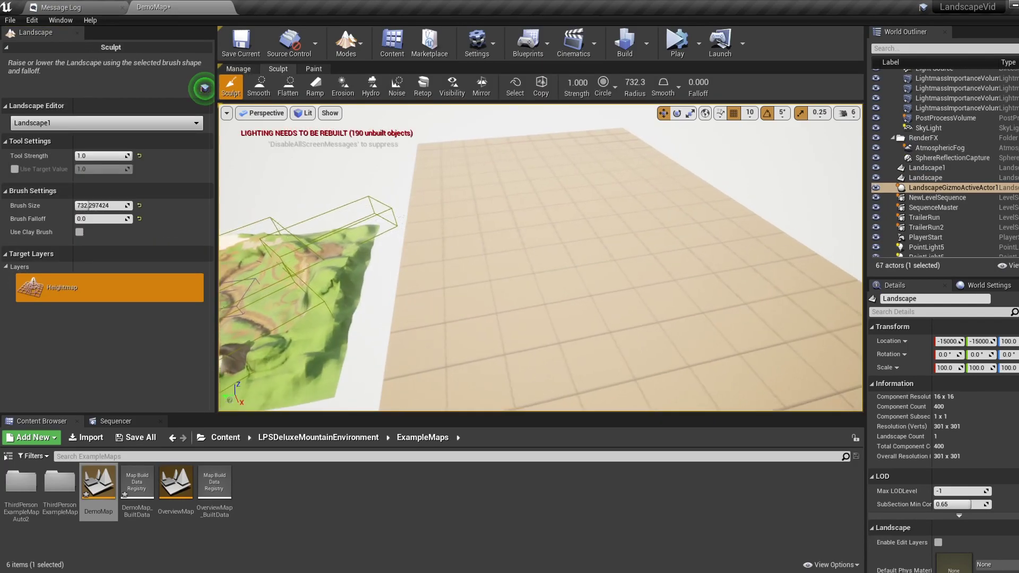
Step: Choose Landscape1 as the landscape to edit and compare the flat terrain with the original one
right_drag(425, 248, 504, 244)
click(151, 122)
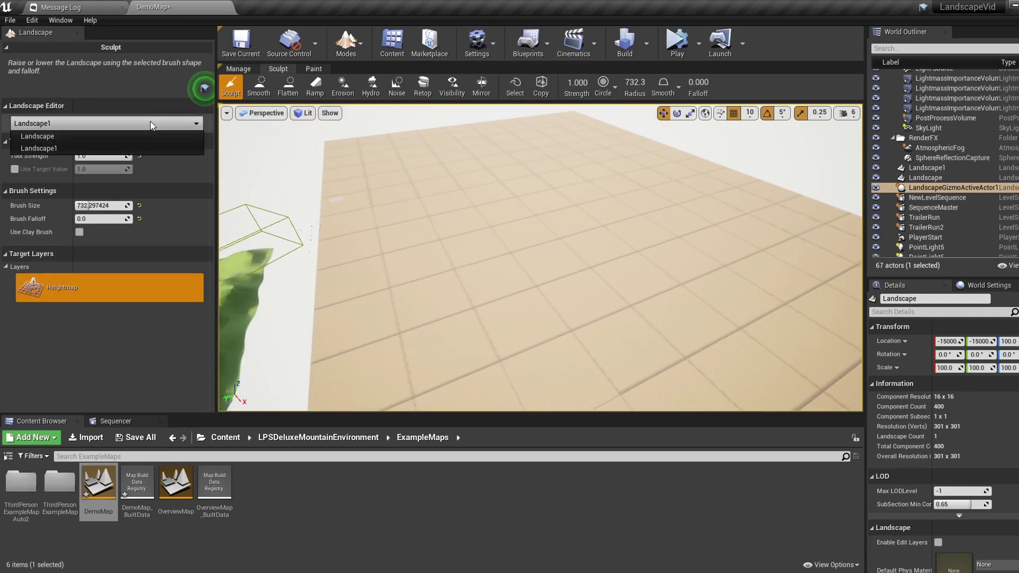
click(50, 148)
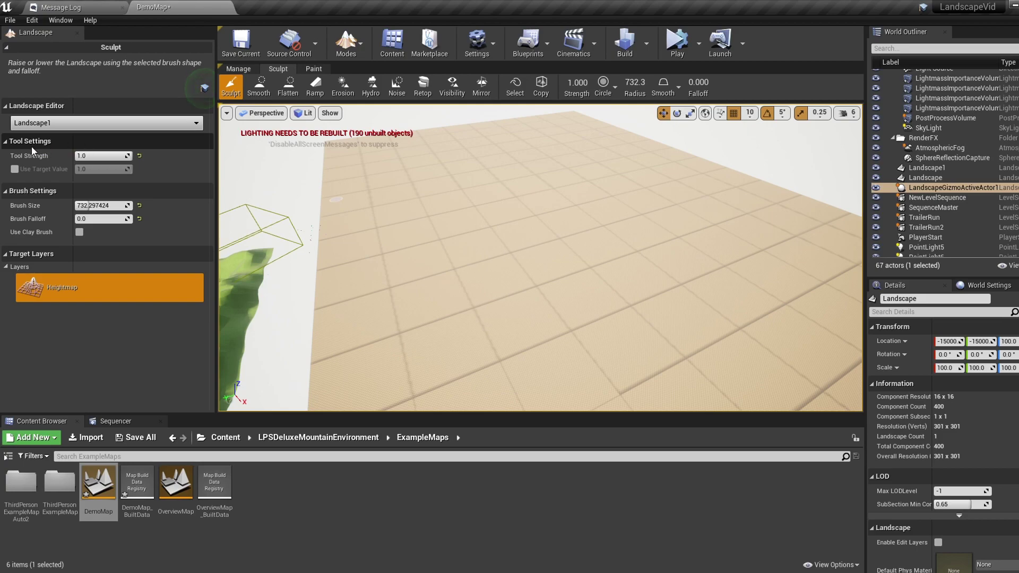
click(128, 124)
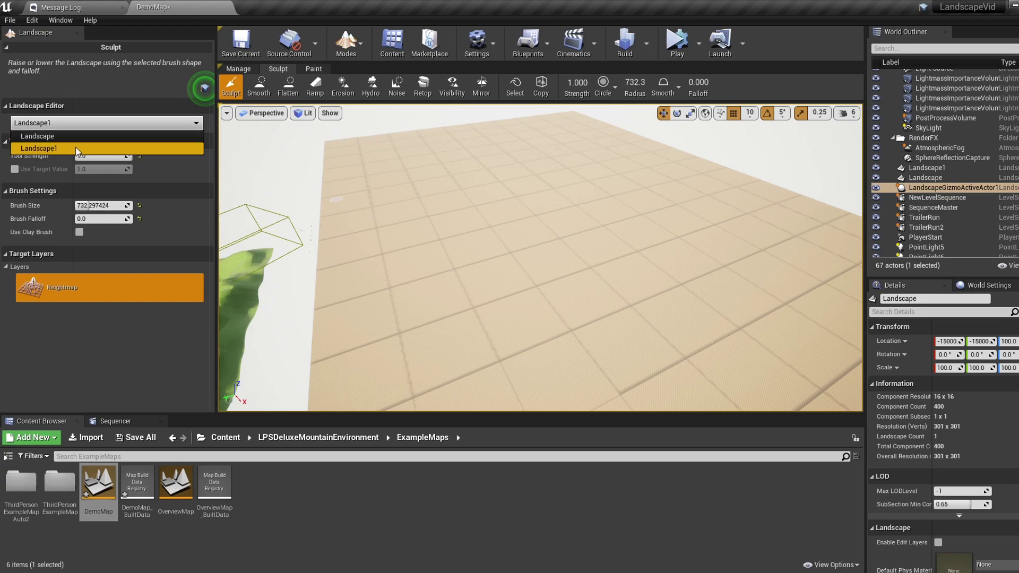
click(71, 146)
right_drag(349, 231, 222, 233)
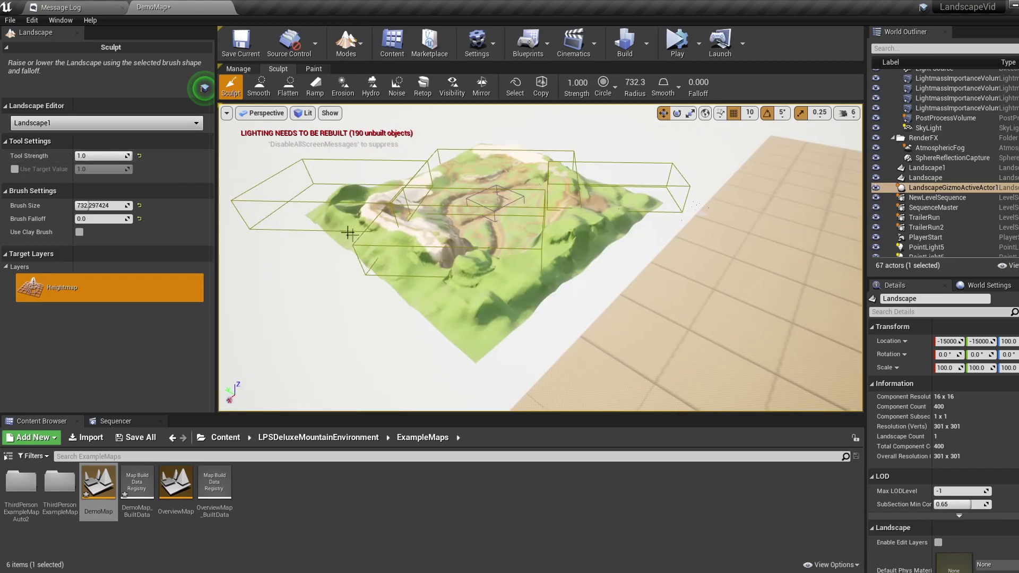
mouse_move(490, 299)
right_down()
mouse_move(493, 291)
mouse_move(372, 298)
right_up()
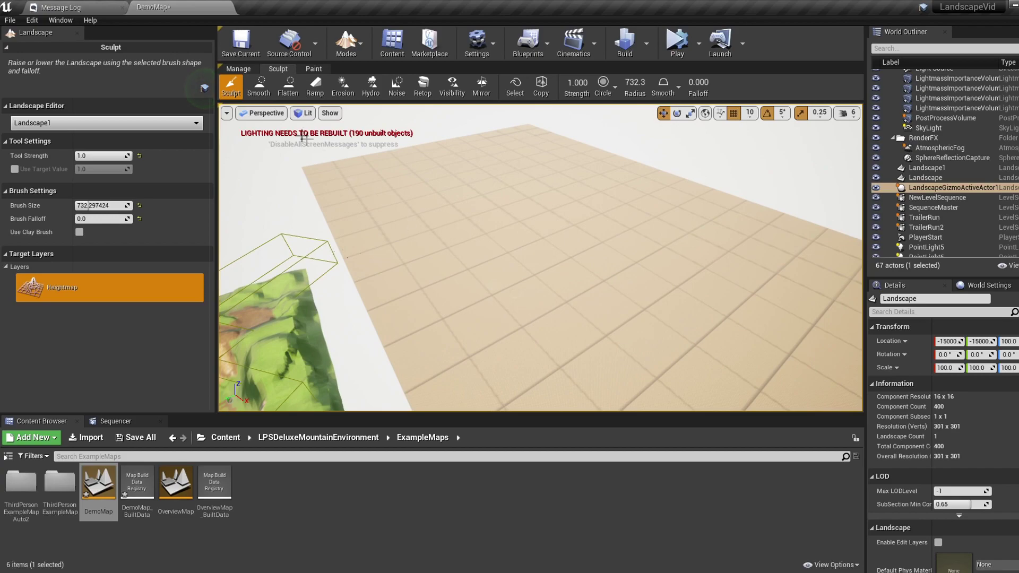
Step: Extend Landscape1 with four extra components along its positive X edge
click(238, 69)
right_drag(533, 291, 494, 284)
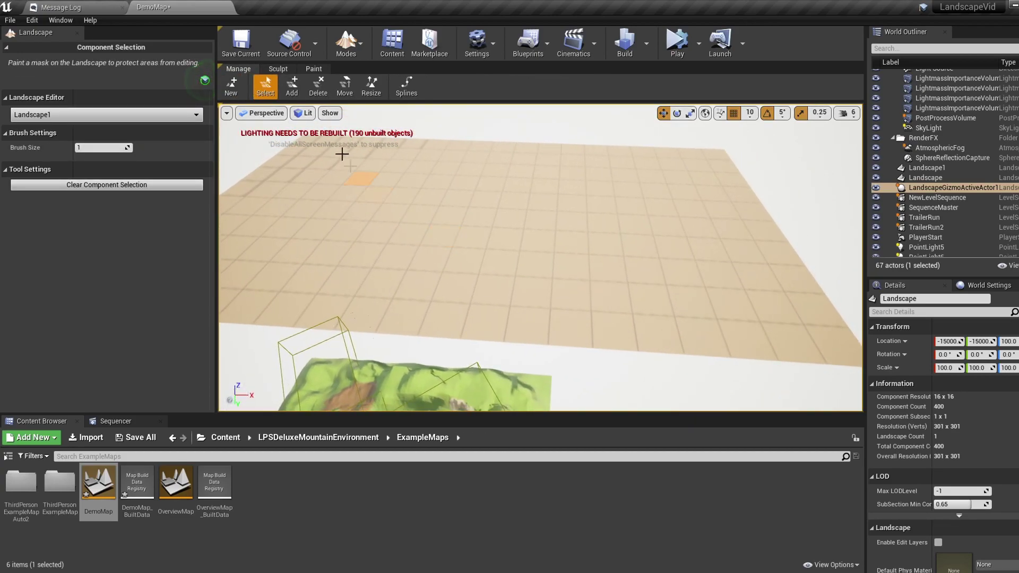
click(291, 86)
click(793, 263)
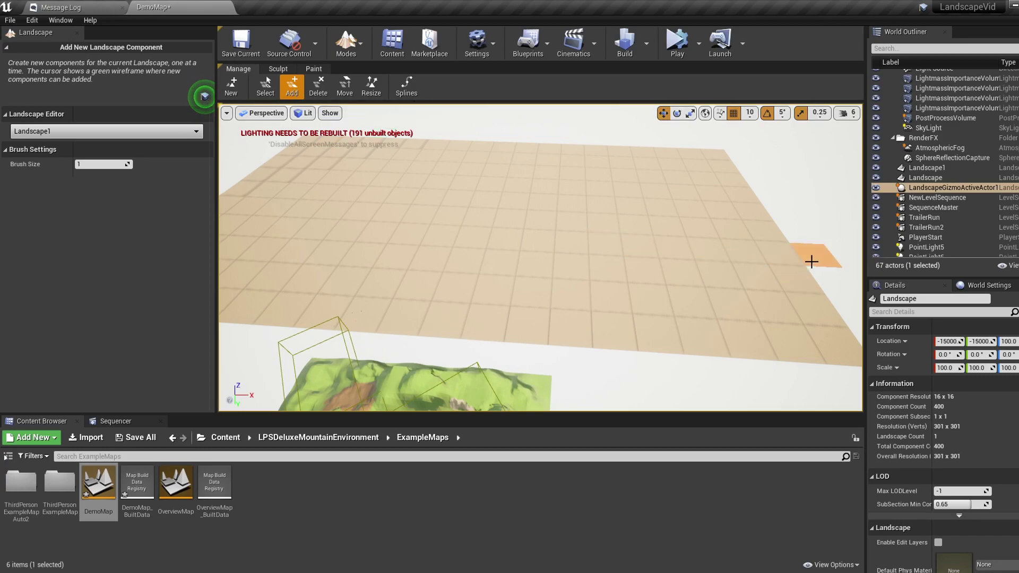
click(806, 237)
click(830, 279)
right_drag(830, 279, 897, 280)
right_drag(632, 265, 627, 264)
click(650, 277)
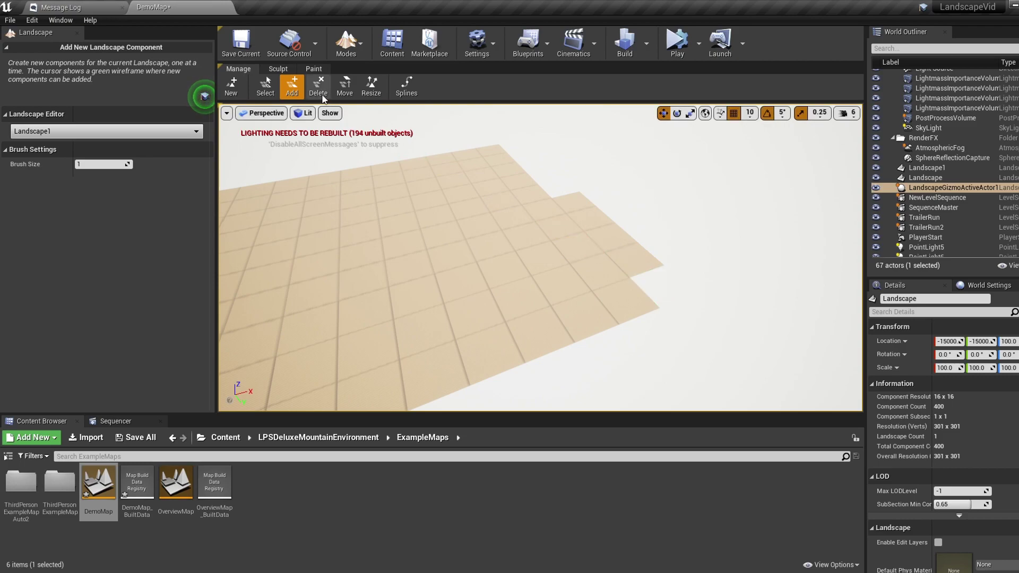
Step: Delete the four added components and the outermost row of components along Landscape1's positive X edge
click(319, 86)
click(642, 263)
click(611, 240)
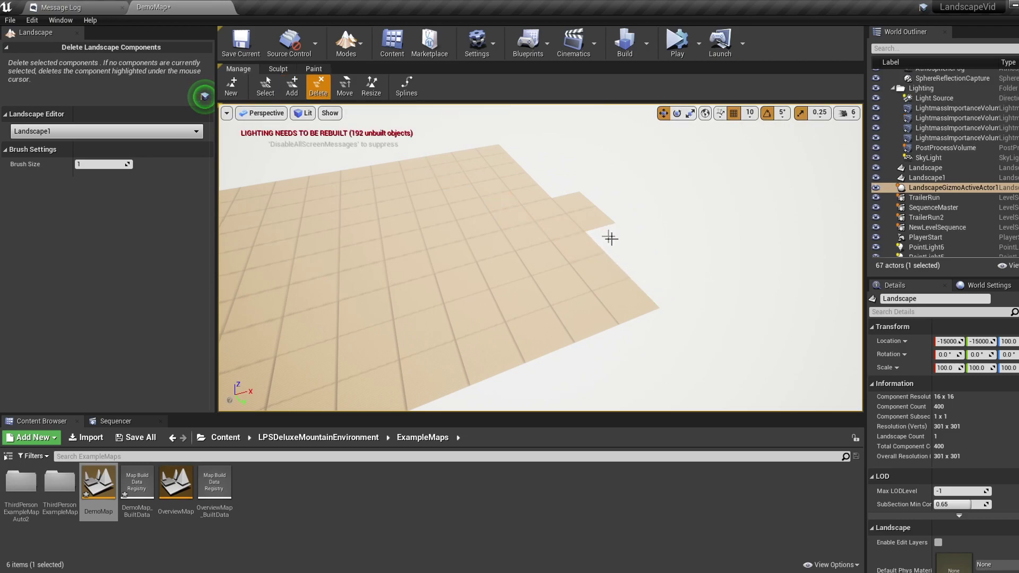
click(581, 216)
click(574, 209)
click(618, 301)
click(610, 271)
click(576, 248)
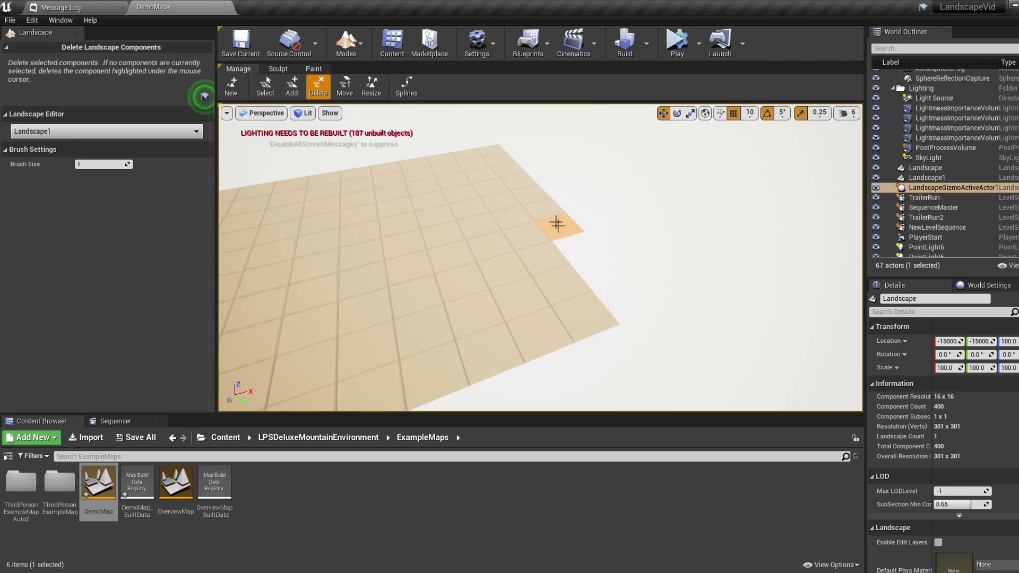
click(556, 224)
click(542, 210)
click(496, 151)
Step: Switch to sculpting Landscape1 and look over the settings of the Noise and Smooth tools
mouse_move(484, 219)
right_down()
mouse_move(462, 223)
mouse_move(478, 225)
right_up()
key(w)
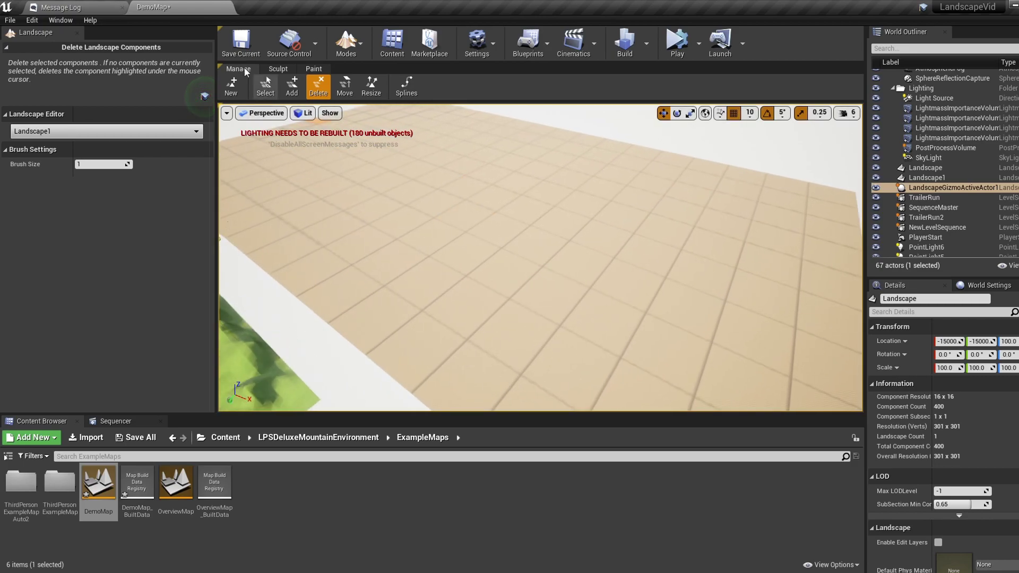
click(276, 73)
right_drag(400, 248, 400, 248)
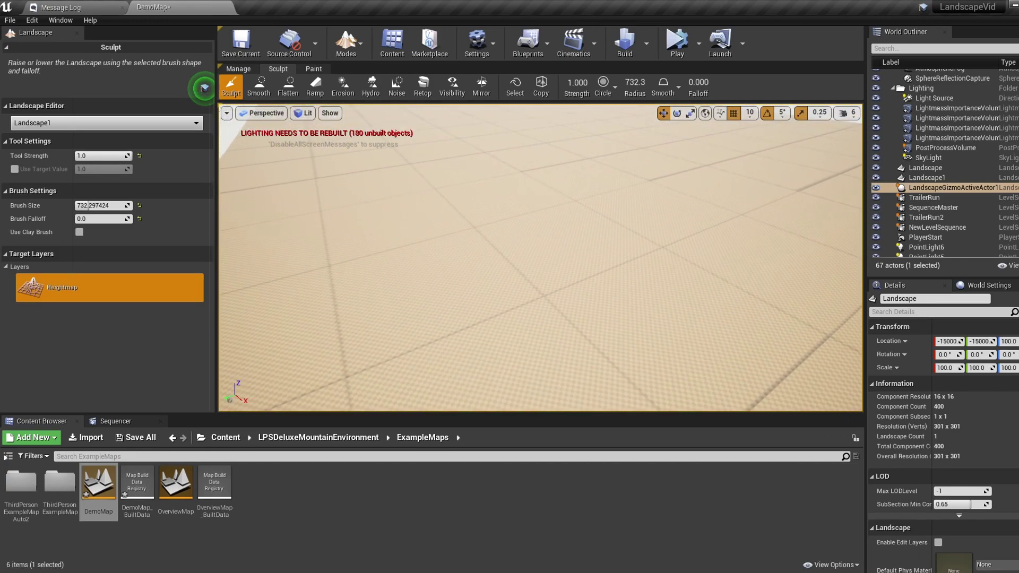
click(396, 90)
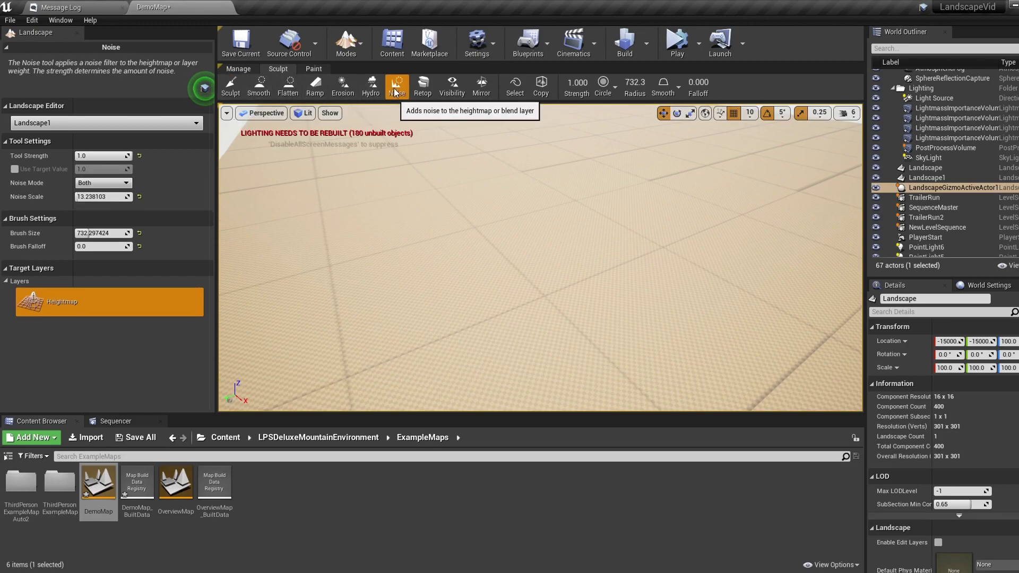
click(268, 94)
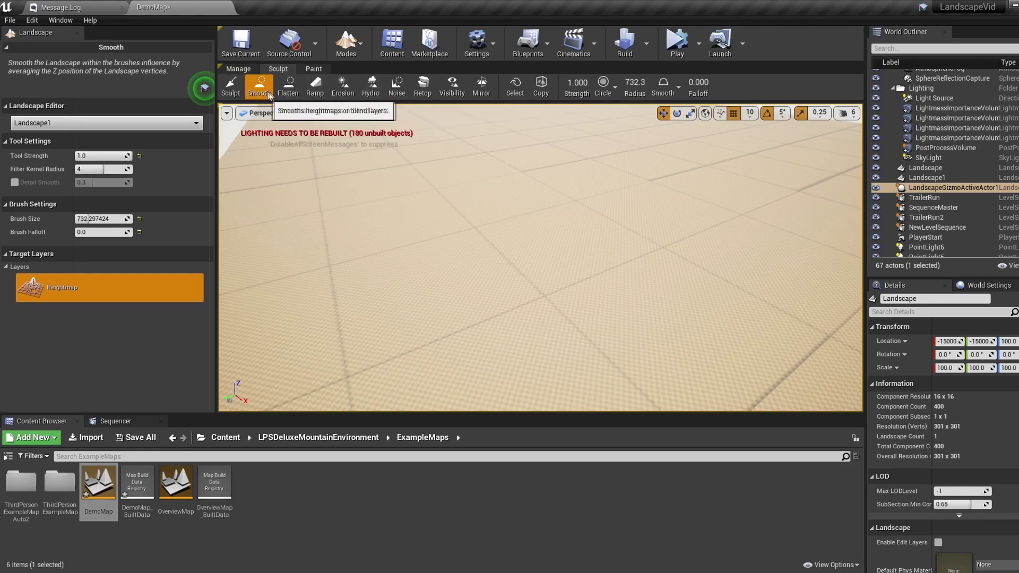
Step: Check the Erosion tool's settings and raise a few test columns on the flat terrain of Landscape1 with the Sculpt tool
click(342, 90)
right_drag(531, 255, 531, 255)
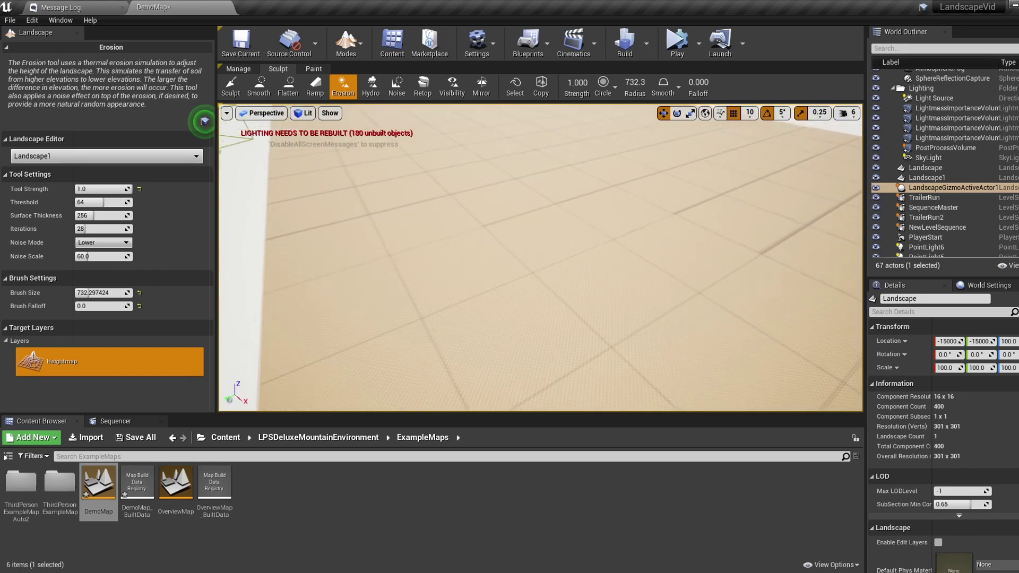
click(231, 88)
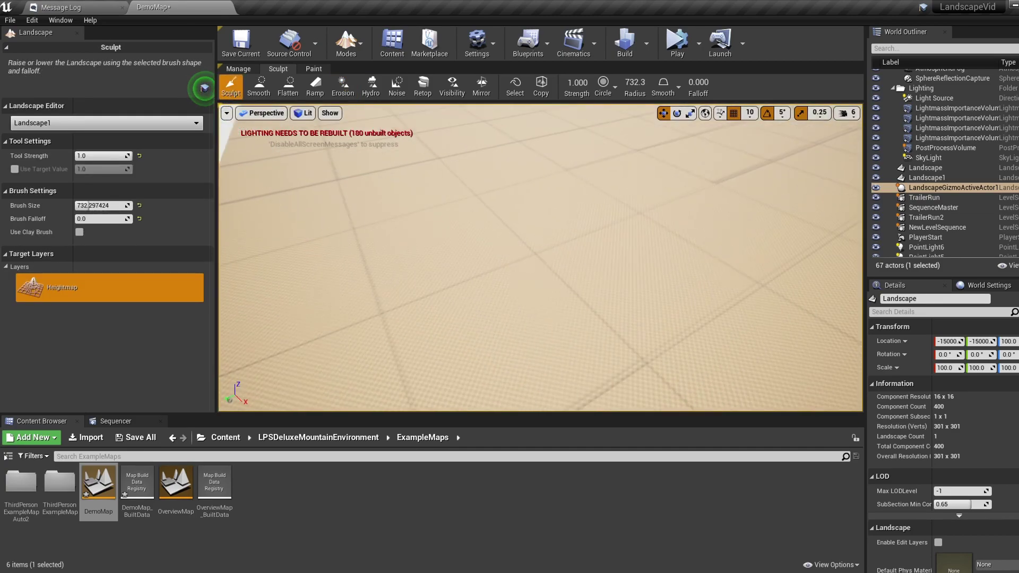
right_drag(457, 291, 468, 279)
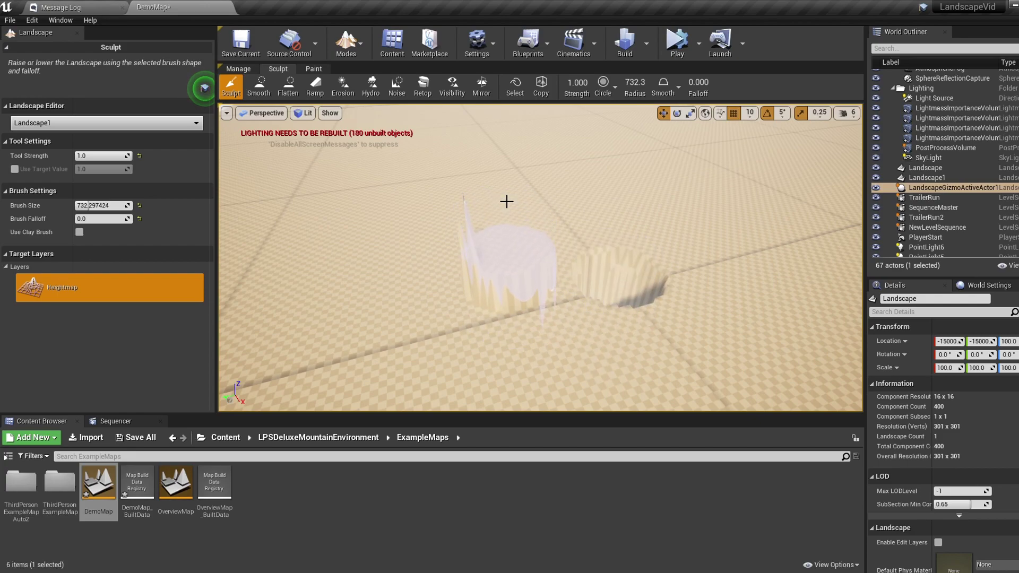
right_drag(511, 225, 530, 303)
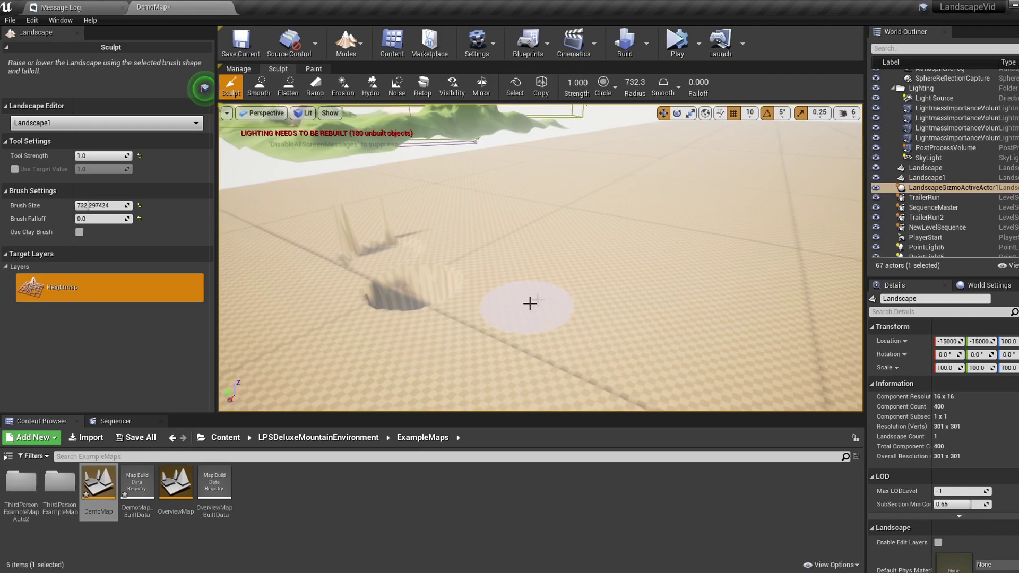
Step: Sculpt a cluster of connected hills and ridges around the test columns on Landscape1
drag(530, 303, 624, 259)
right_drag(588, 289, 516, 291)
drag(517, 292, 500, 260)
right_drag(500, 260, 462, 259)
right_drag(700, 175, 544, 205)
right_drag(546, 299, 380, 163)
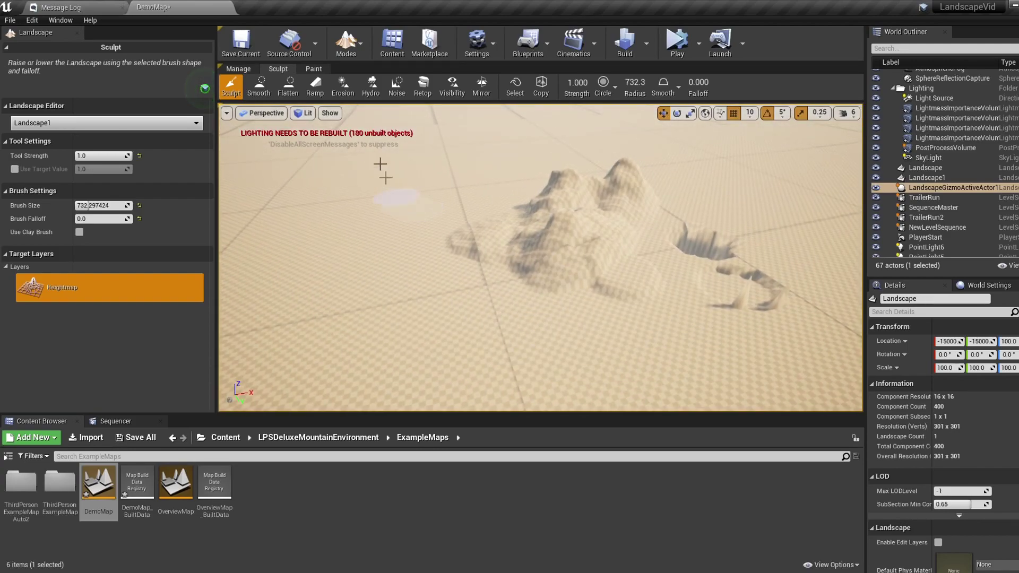
Step: Roughen the sculpted hills into jagged peaks with the Noise tool
click(395, 94)
mouse_move(477, 272)
right_down()
mouse_move(455, 299)
mouse_move(485, 305)
right_up()
right_drag(421, 265, 510, 268)
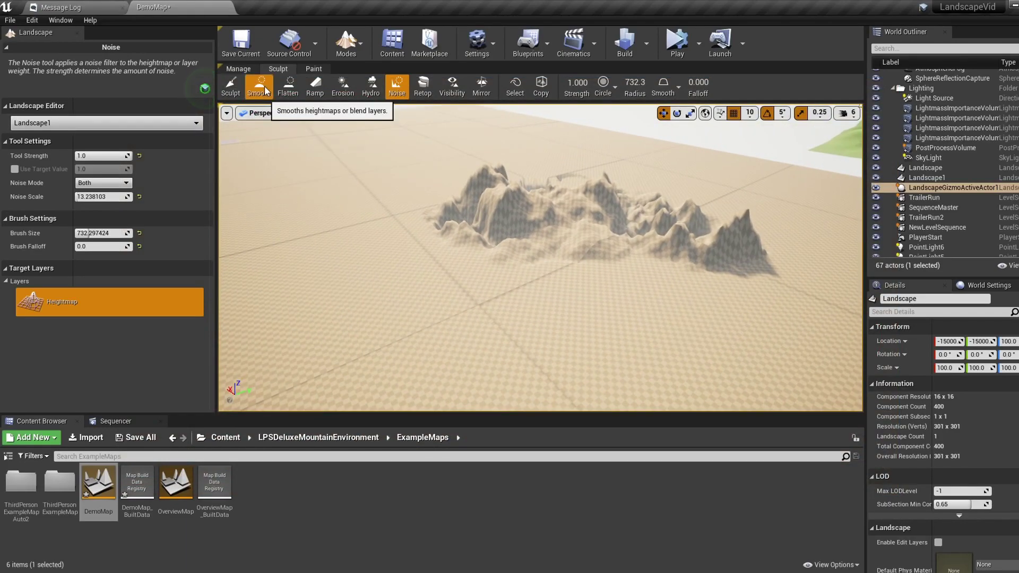
Step: Soften the large hill at one end of the jagged range with the Smooth tool
click(260, 87)
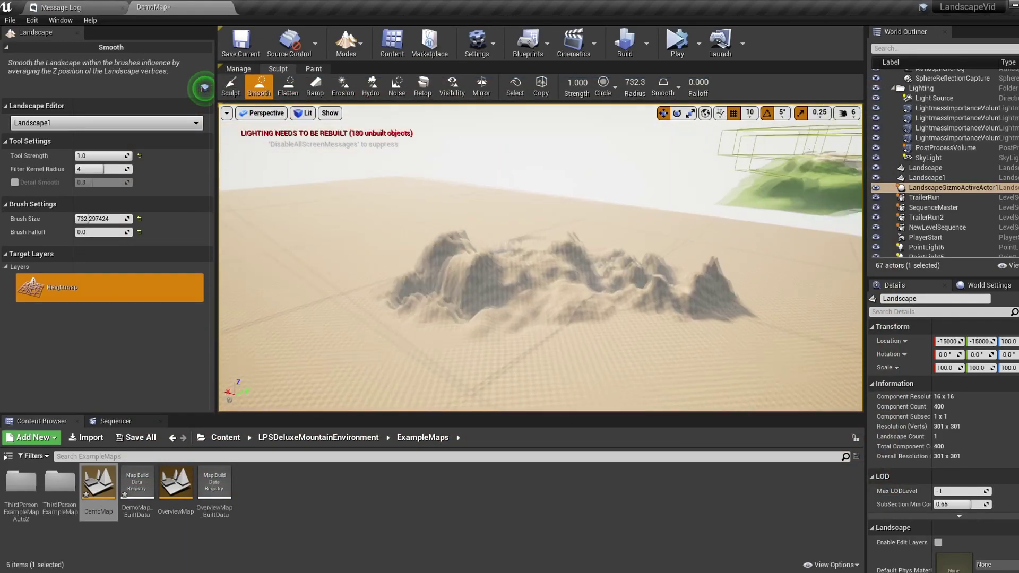
scroll(597, 289, up, 3)
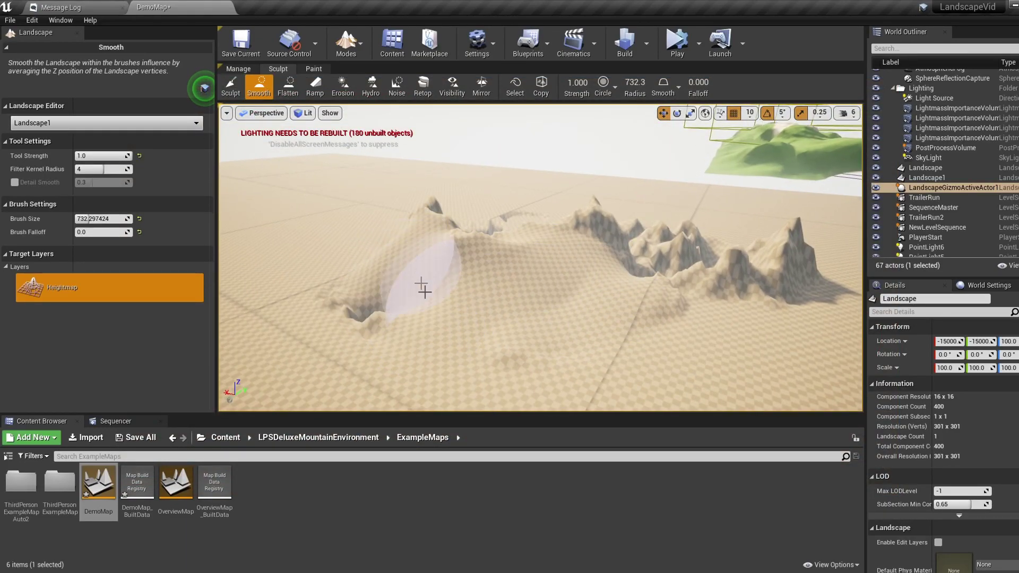
drag(423, 290, 366, 312)
Step: Wear down the smoothed hill, the remaining jagged peaks and the surrounding slopes with the Erosion tool
click(343, 87)
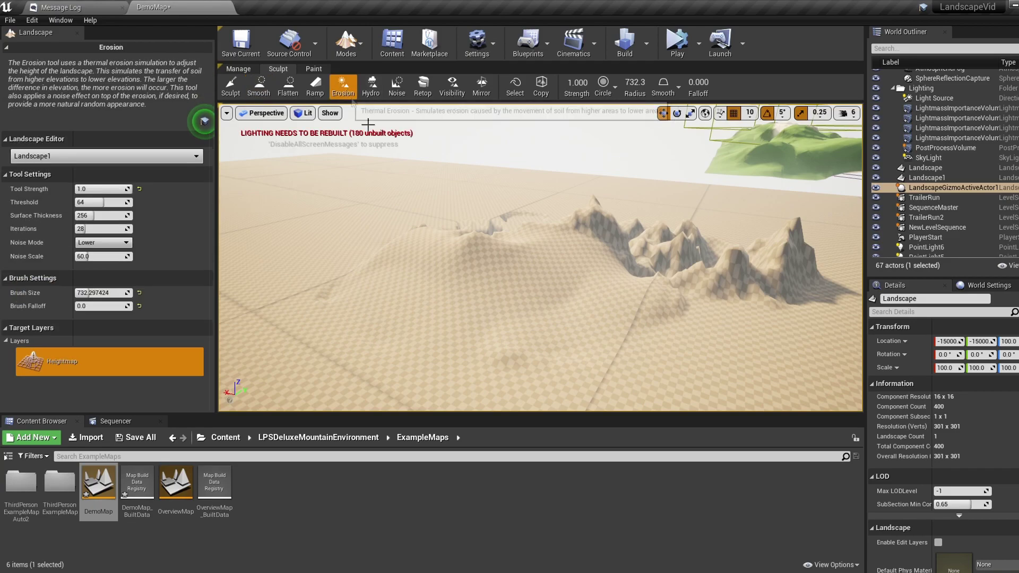
scroll(449, 264, up, 2)
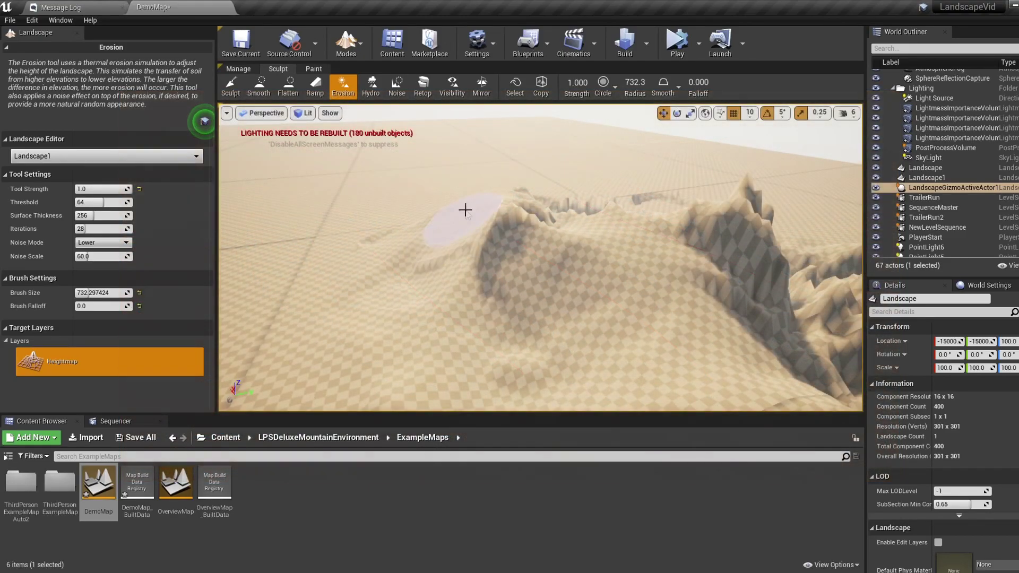
mouse_move(493, 249)
right_down()
mouse_move(511, 252)
mouse_move(557, 342)
right_up()
key(s)
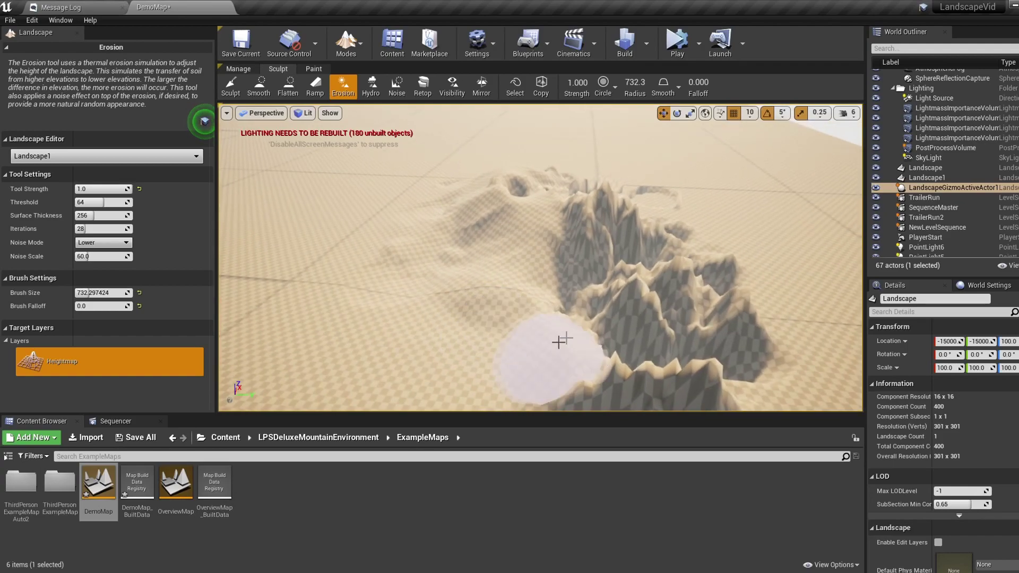
right_drag(658, 360, 689, 389)
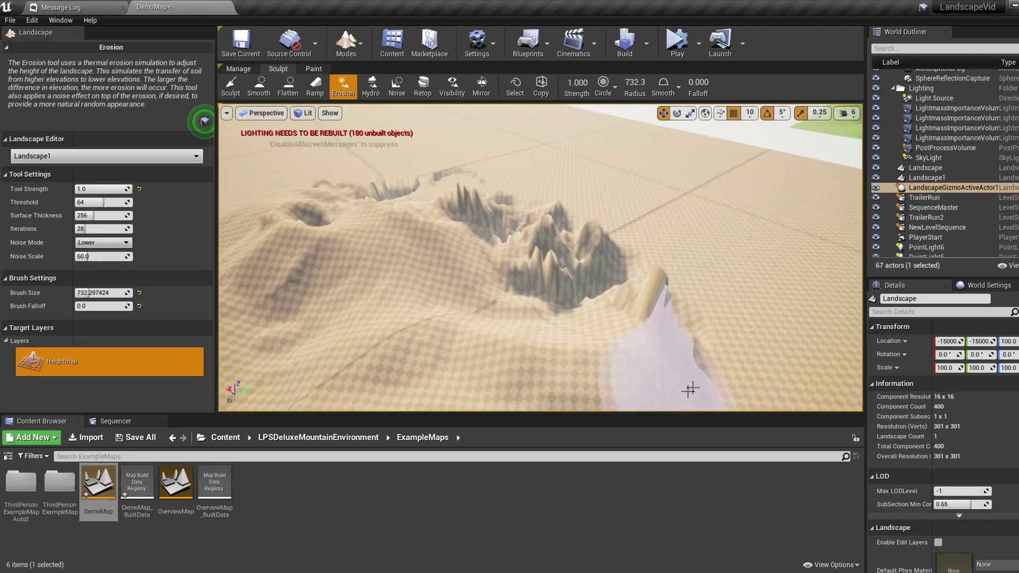
mouse_move(690, 389)
mouse_down()
mouse_move(507, 294)
mouse_move(390, 257)
mouse_up()
key(a)
right_drag(390, 256, 525, 255)
mouse_move(324, 253)
right_down()
mouse_move(345, 199)
mouse_move(376, 194)
mouse_move(371, 182)
right_up()
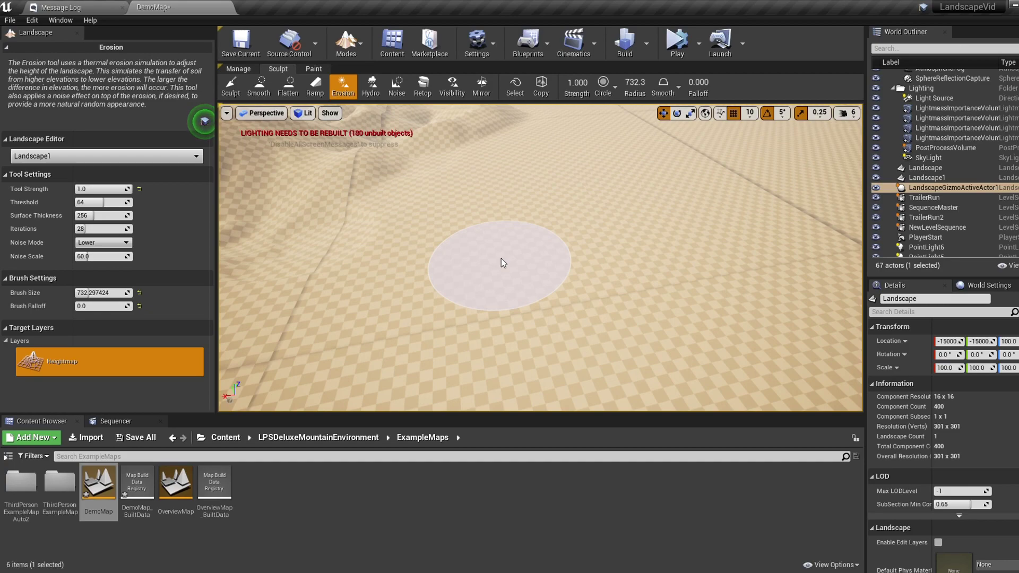
mouse_move(501, 258)
right_down()
mouse_move(497, 249)
mouse_move(521, 312)
right_up()
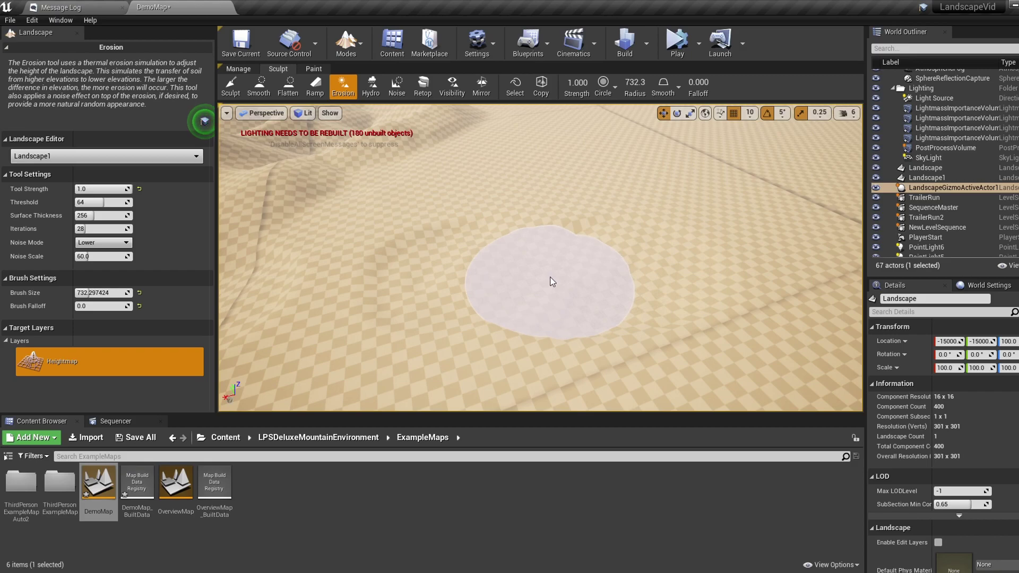
right_drag(550, 280, 488, 303)
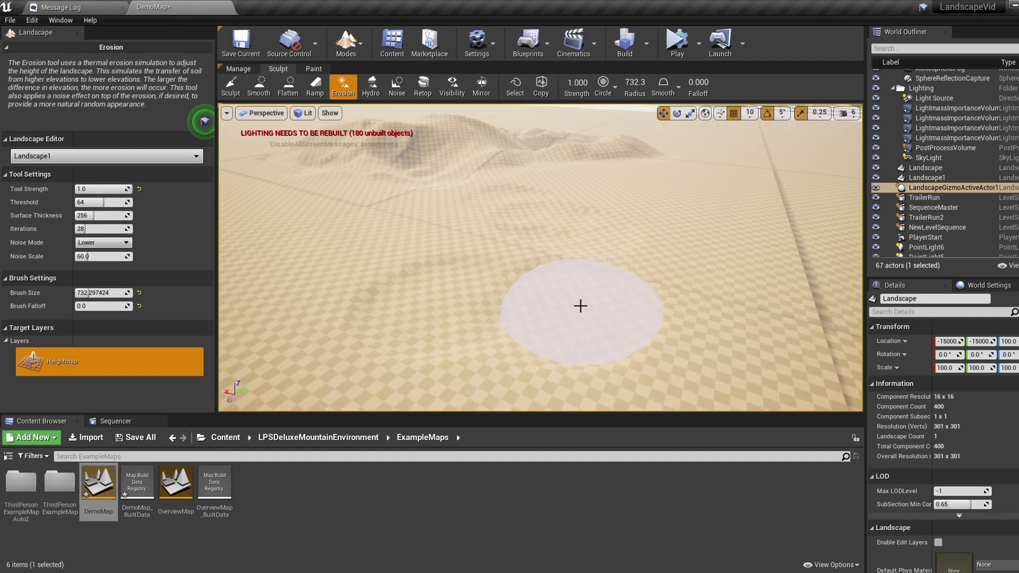
right_drag(364, 243, 297, 218)
Step: Set the Sculpt tool to strength about 0.99, brush size about 1309 and brush falloff about 0.695
click(230, 86)
mouse_move(277, 169)
right_down()
mouse_move(318, 201)
mouse_move(276, 244)
right_up()
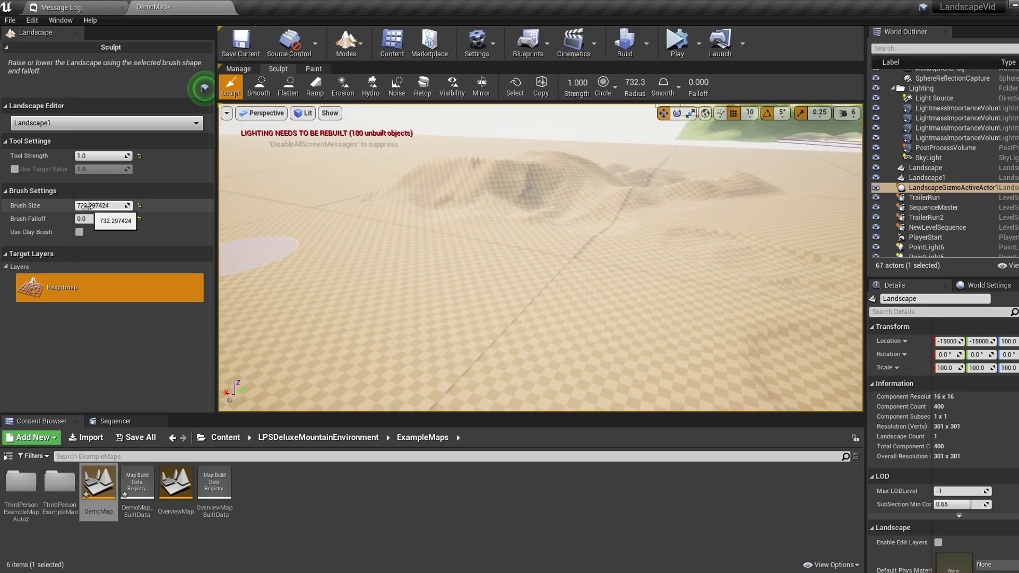
drag(85, 207, 74, 207)
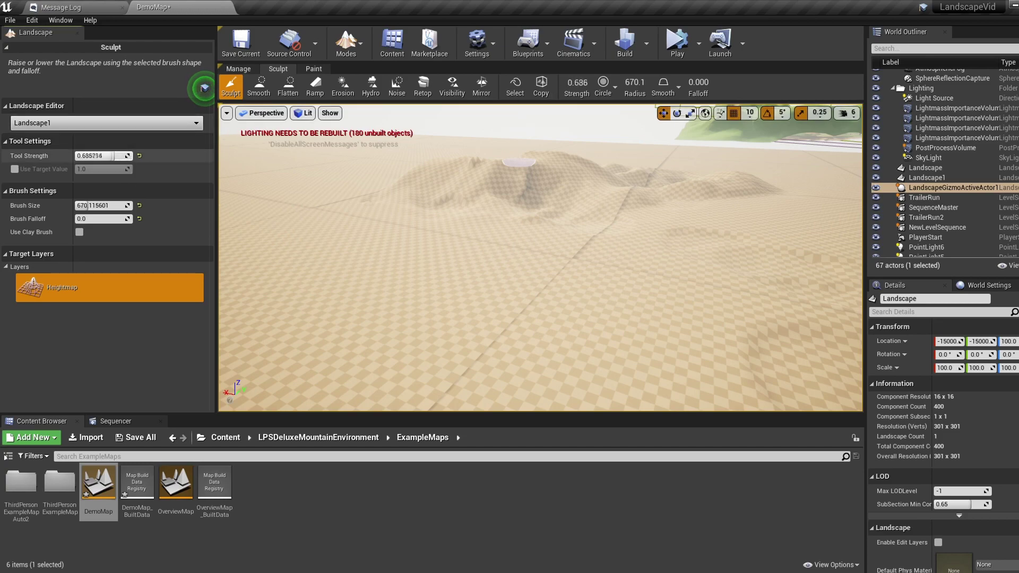
drag(114, 156, 127, 156)
mouse_move(106, 205)
mouse_down()
mouse_move(125, 205)
mouse_move(90, 206)
mouse_move(115, 220)
mouse_move(98, 206)
mouse_up()
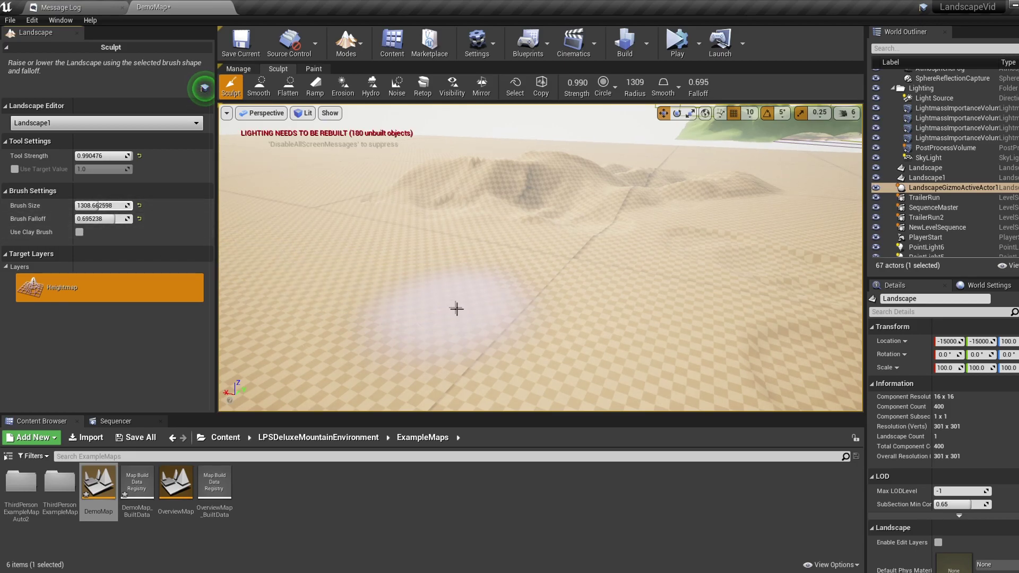
Step: Raise a soft-edged hill in front of the range and lower part of the terrain with the Sculpt tool
drag(457, 309, 352, 298)
mouse_move(353, 298)
right_down()
mouse_move(297, 298)
mouse_move(265, 318)
right_up()
key(s)
shift+drag(511, 264, 493, 287)
mouse_move(494, 287)
right_down()
mouse_move(536, 244)
mouse_move(536, 287)
mouse_move(495, 276)
right_up()
key(s)
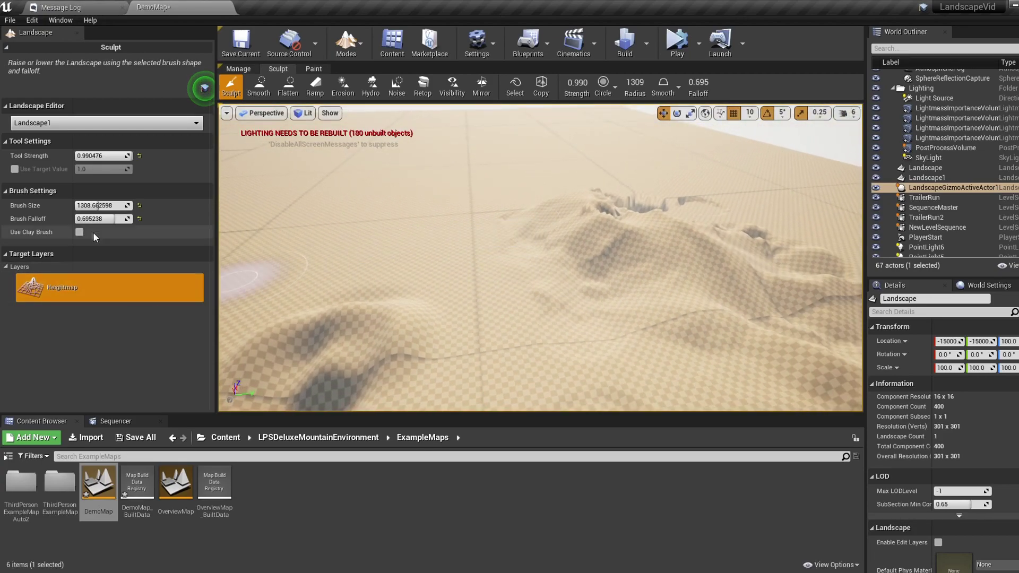
Step: Change the sculpt brush to Pattern and assign T_LPSNoise from the LPSTextures folder as its texture
click(615, 87)
click(613, 170)
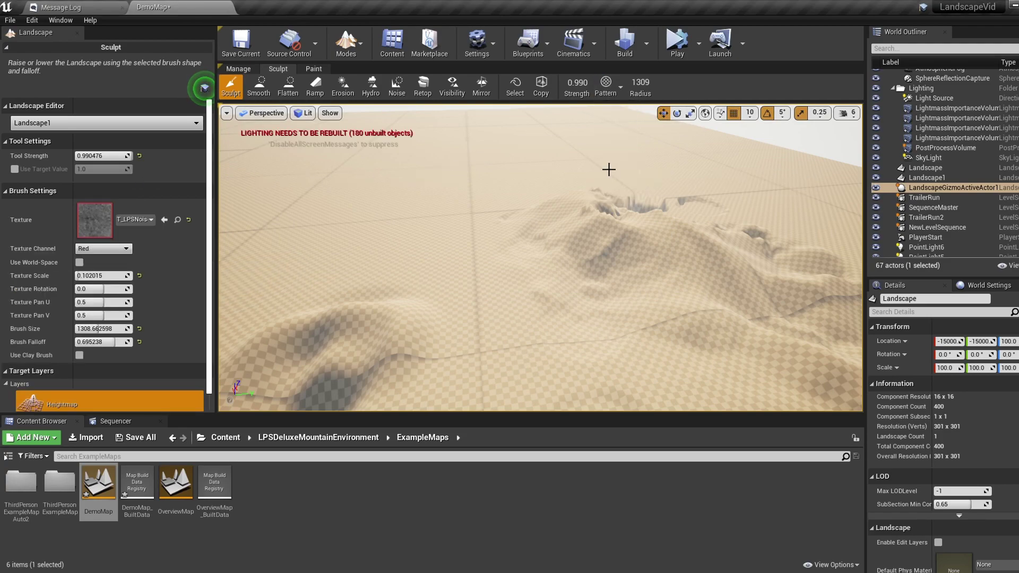
click(329, 437)
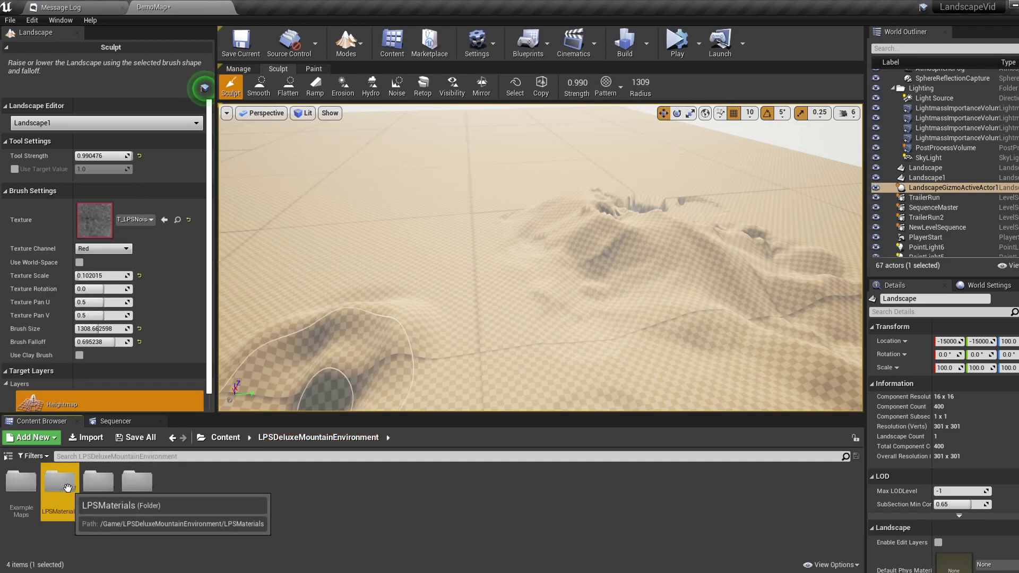
double_click(102, 484)
click(319, 437)
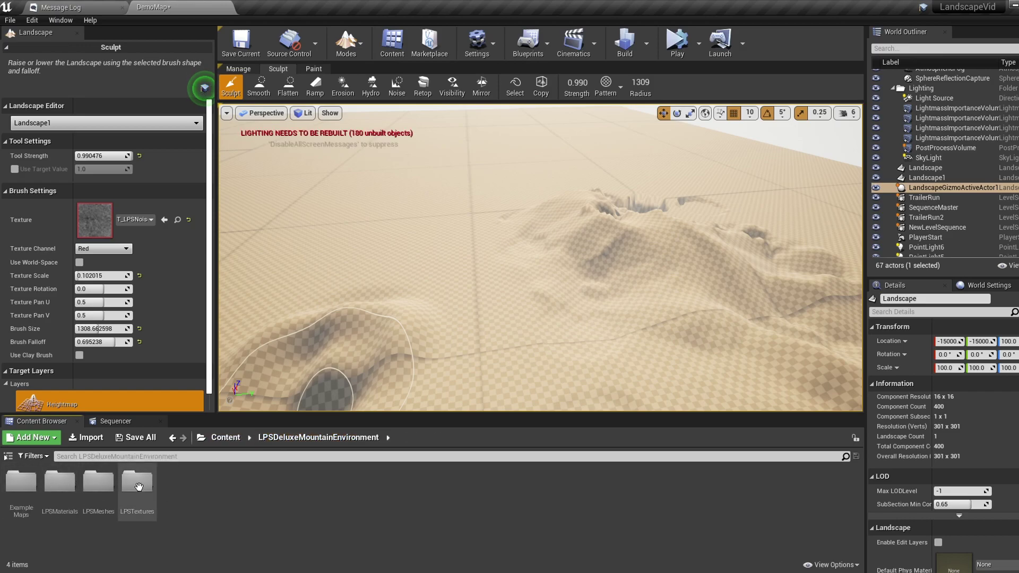
double_click(141, 484)
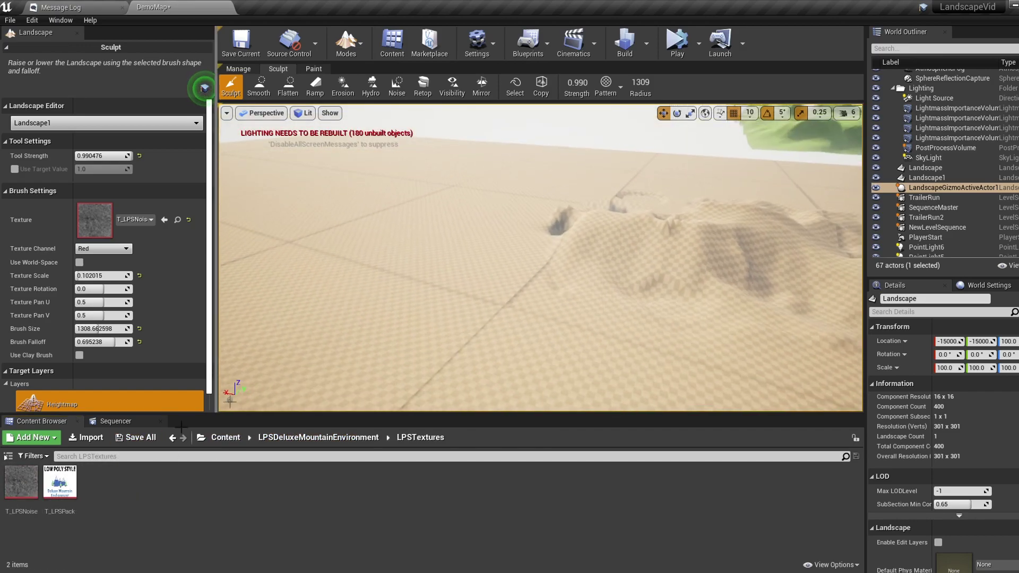
mouse_move(21, 482)
mouse_down()
mouse_move(85, 208)
mouse_move(90, 215)
mouse_up()
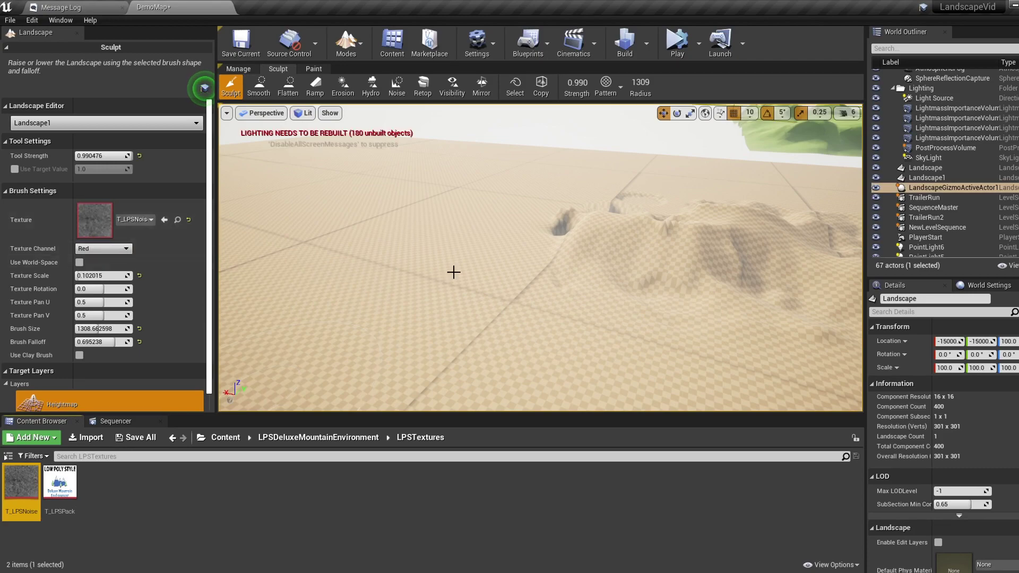
Step: Sculpt a steep mound beside the hills with the Pattern brush and widen the landscape settings area
click(606, 88)
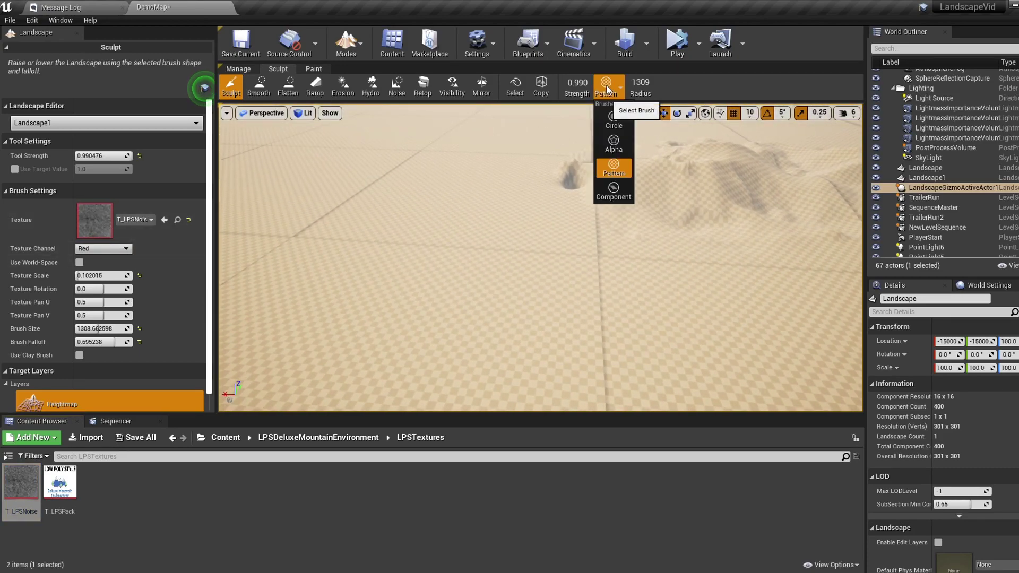
click(614, 167)
mouse_move(440, 287)
mouse_down()
mouse_move(519, 263)
mouse_move(424, 316)
mouse_up()
right_drag(424, 316, 564, 320)
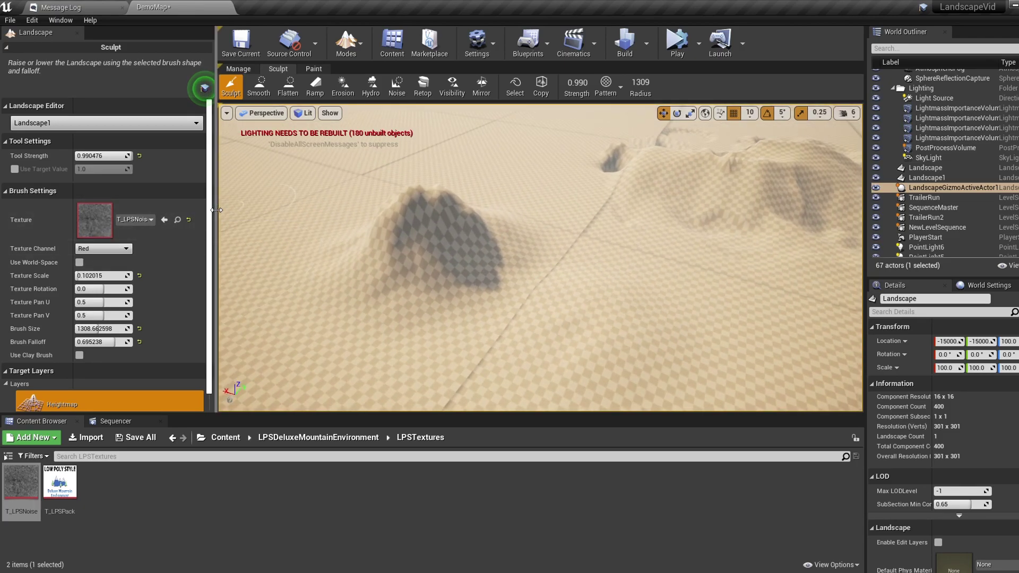
drag(216, 211, 257, 210)
right_drag(320, 245, 348, 121)
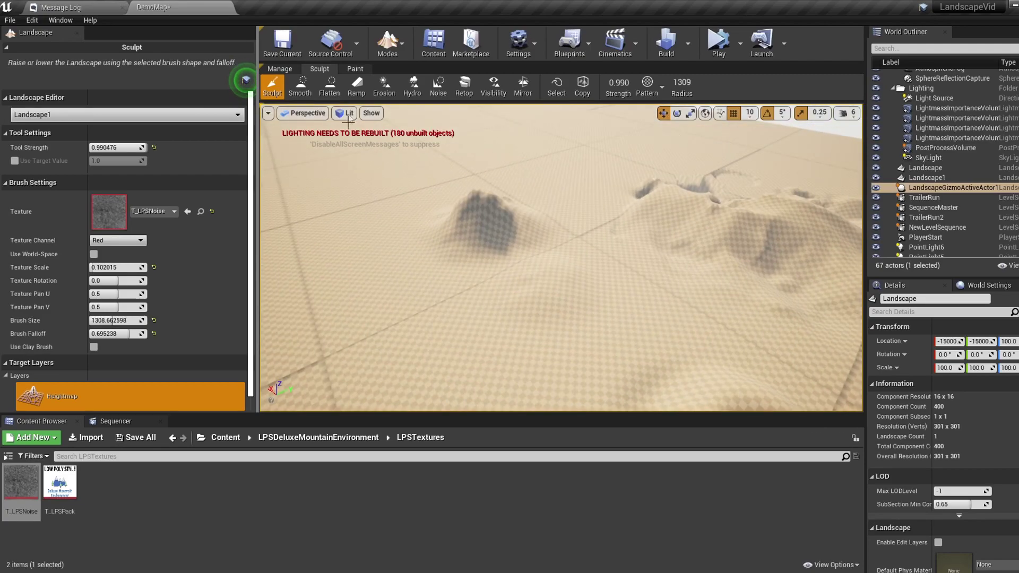
Step: Switch to landscape painting and create a material named LandscapeMat in the Content folder
click(355, 70)
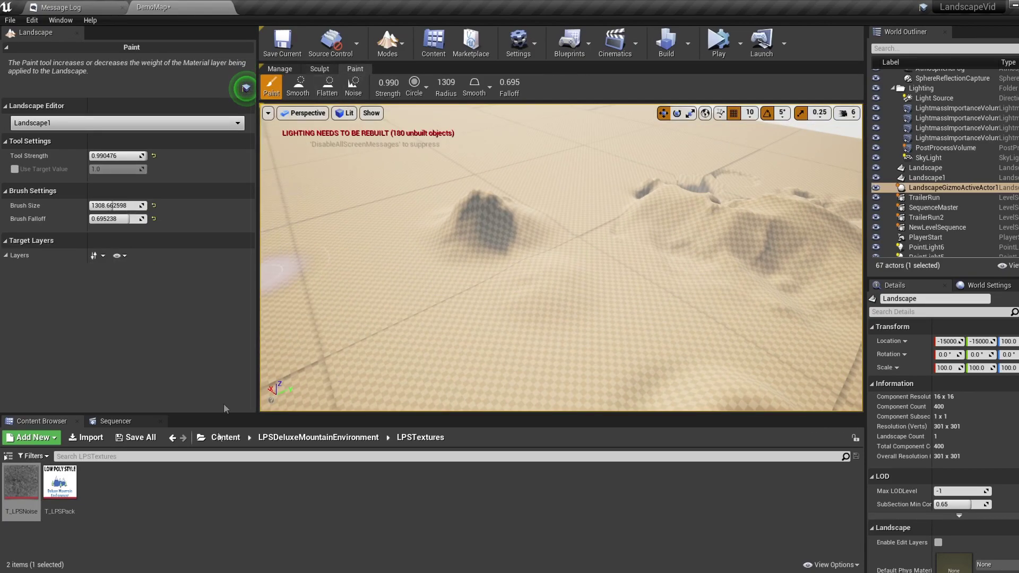
click(232, 439)
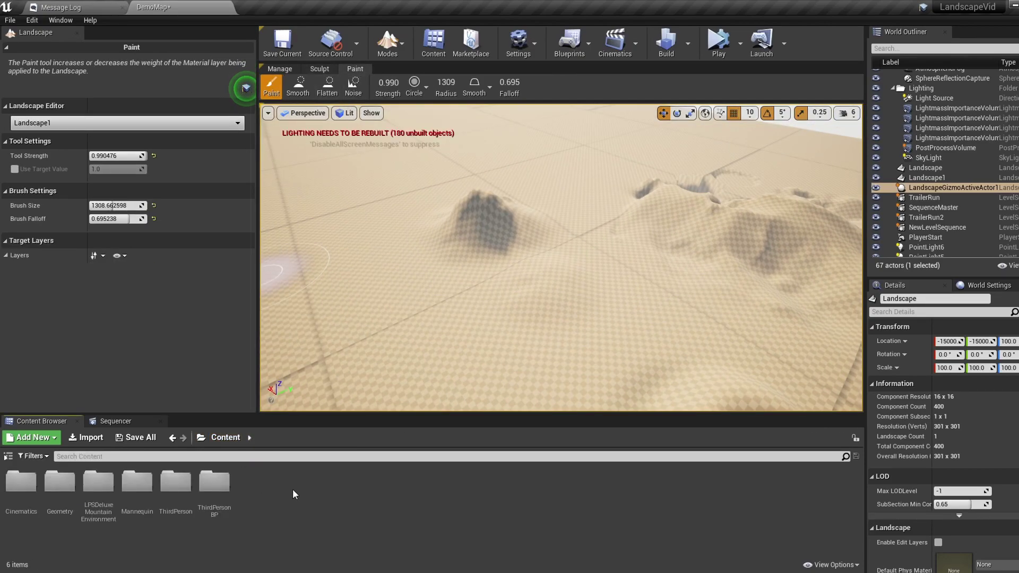
right_click(263, 488)
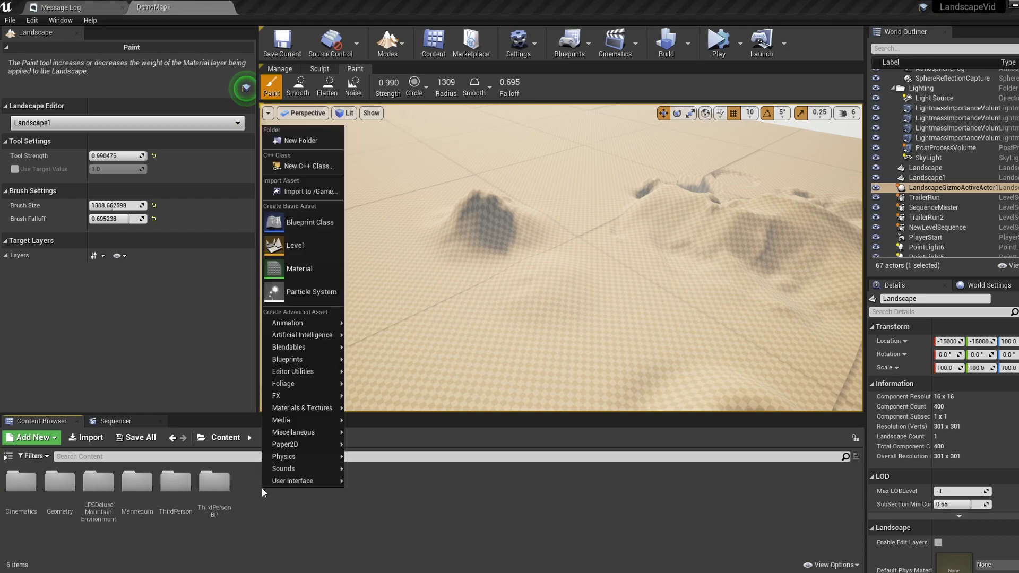
click(321, 269)
text(Land)
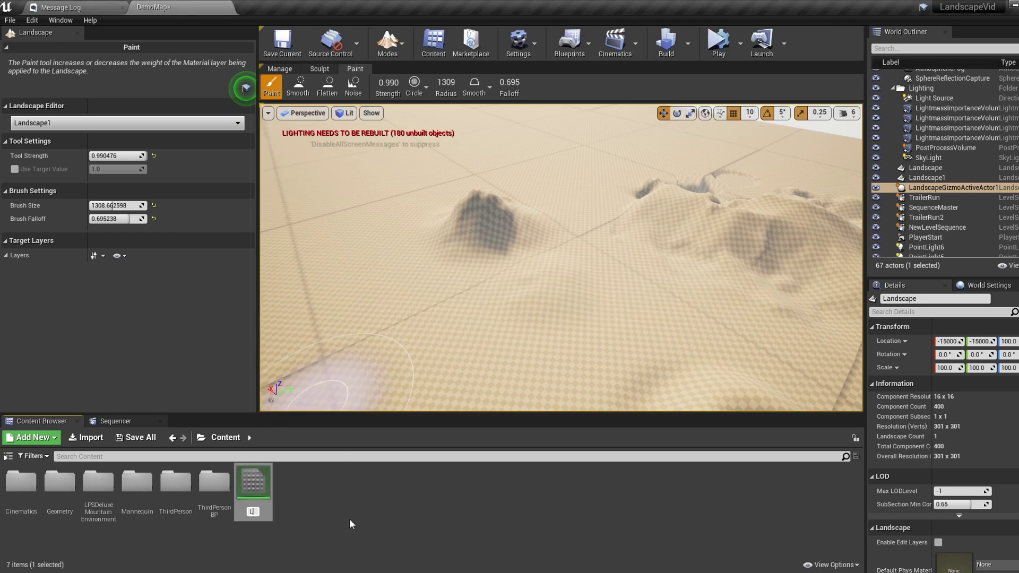
text(scapeMat)
key(Return)
Step: Open LandscapeMat, add a LandscapeLayerBlend node connected to Base Color, and align it beside the material node
double_click(258, 479)
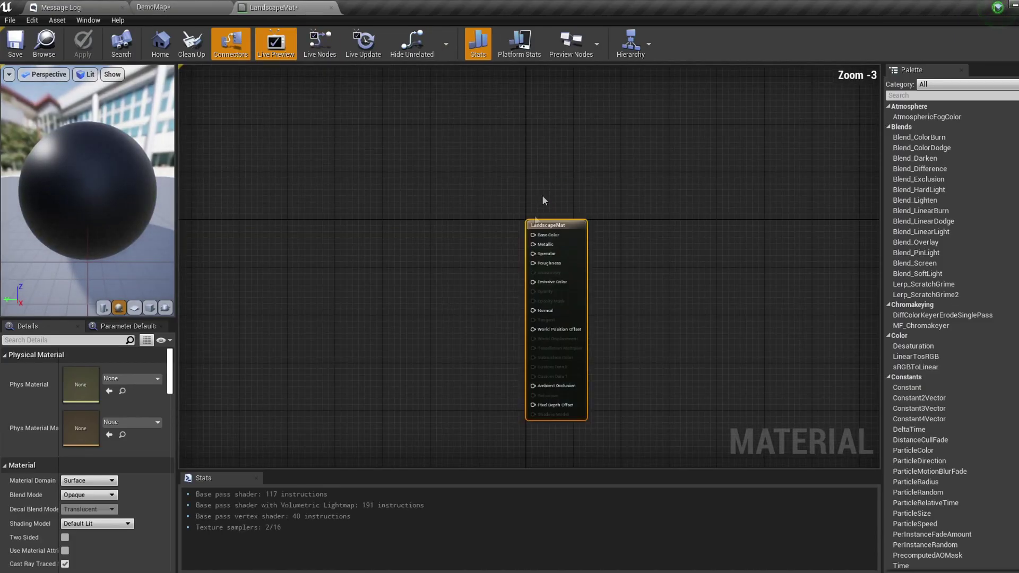
right_click(363, 292)
text(landscape l)
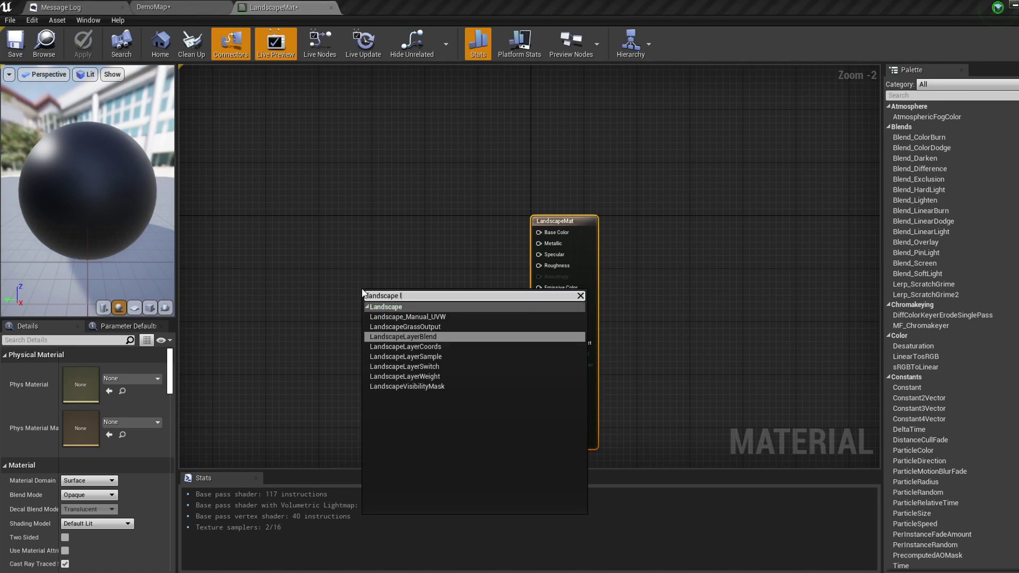
key(Return)
scroll(371, 299, up, 1)
drag(410, 307, 566, 223)
drag(375, 312, 389, 221)
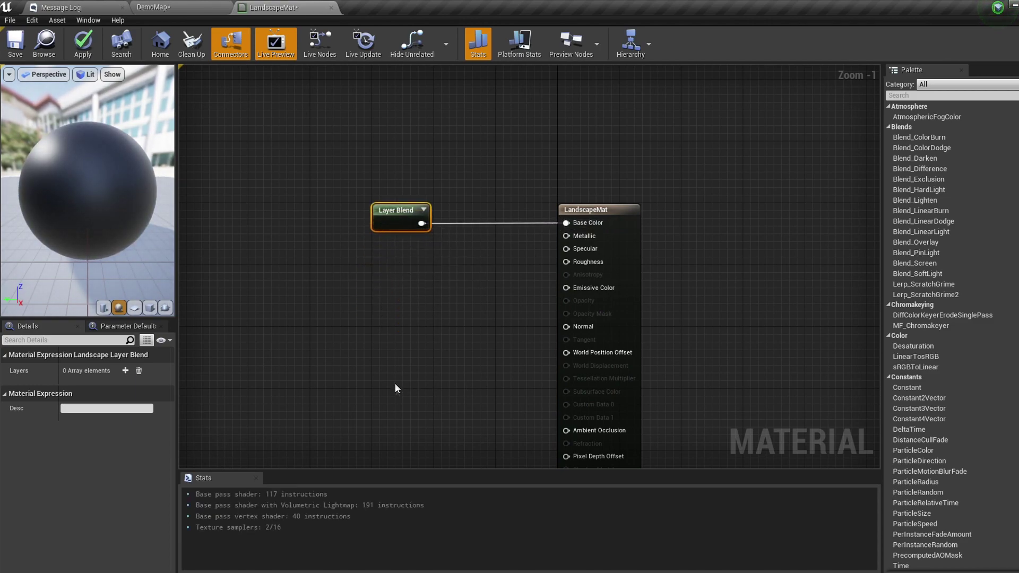
right_drag(401, 376, 414, 346)
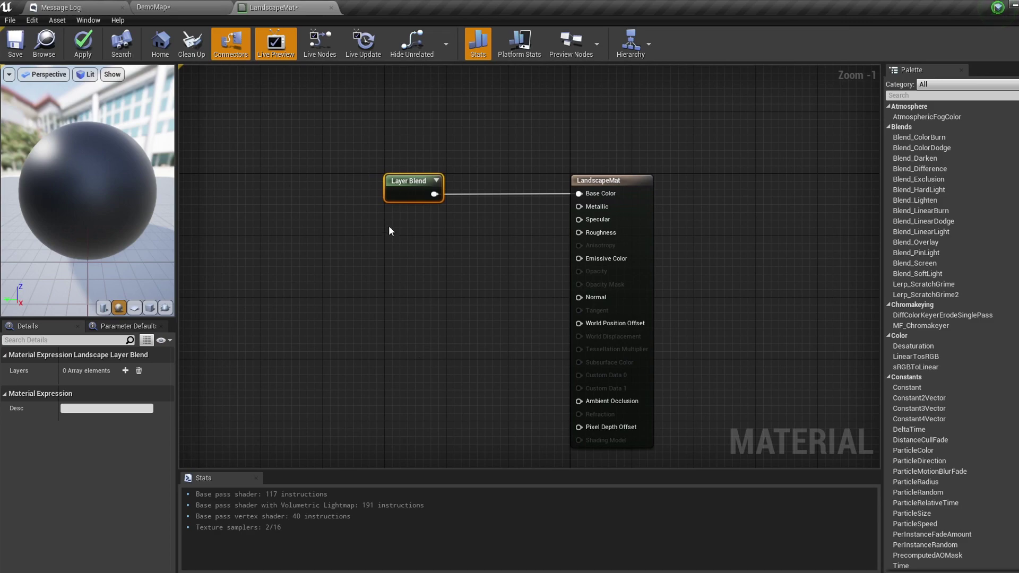
Step: Add two layers to the Layer Blend node and name them Green and Blue
click(126, 371)
click(126, 371)
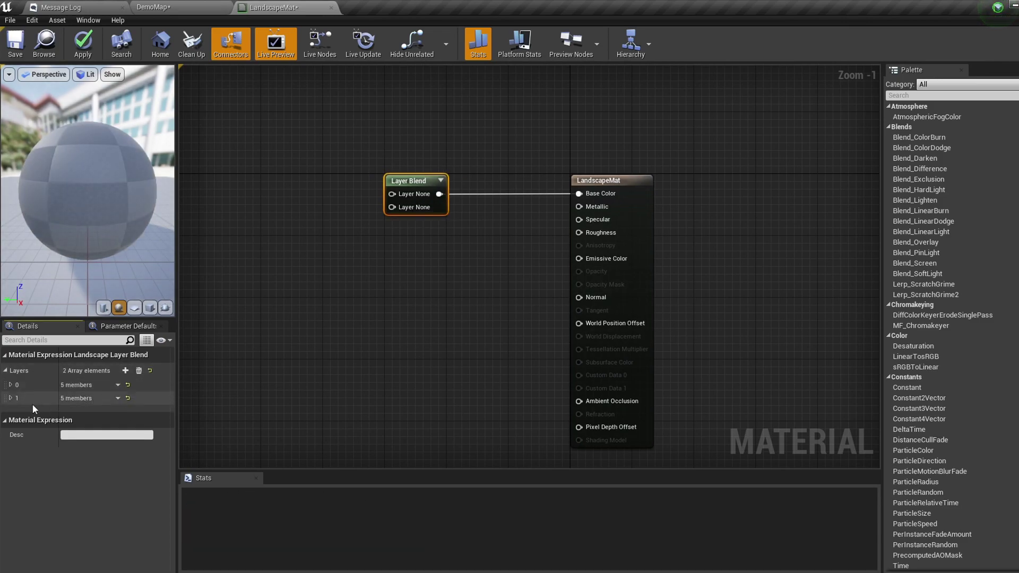
click(11, 398)
click(10, 384)
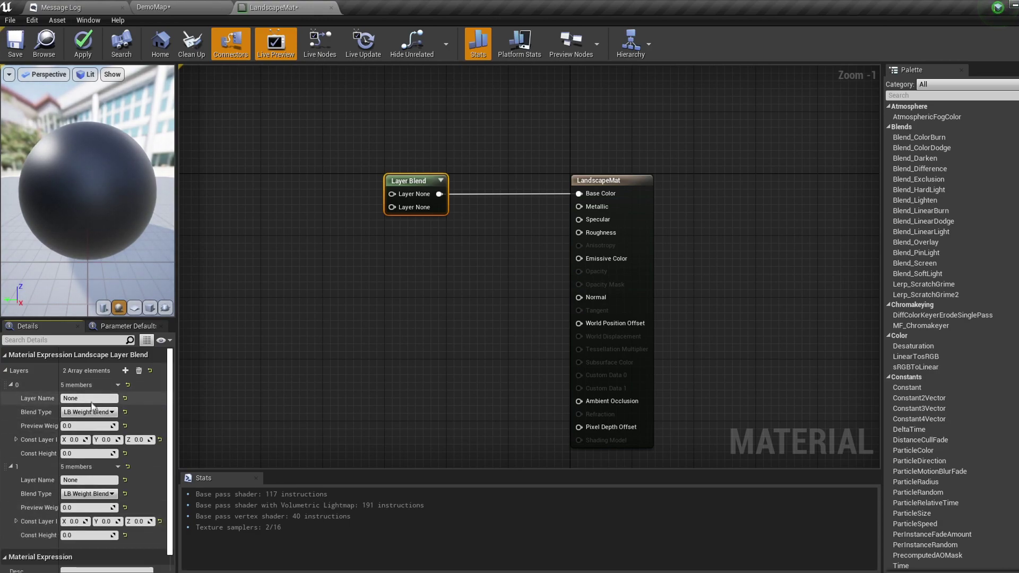
text(Green)
key(Return)
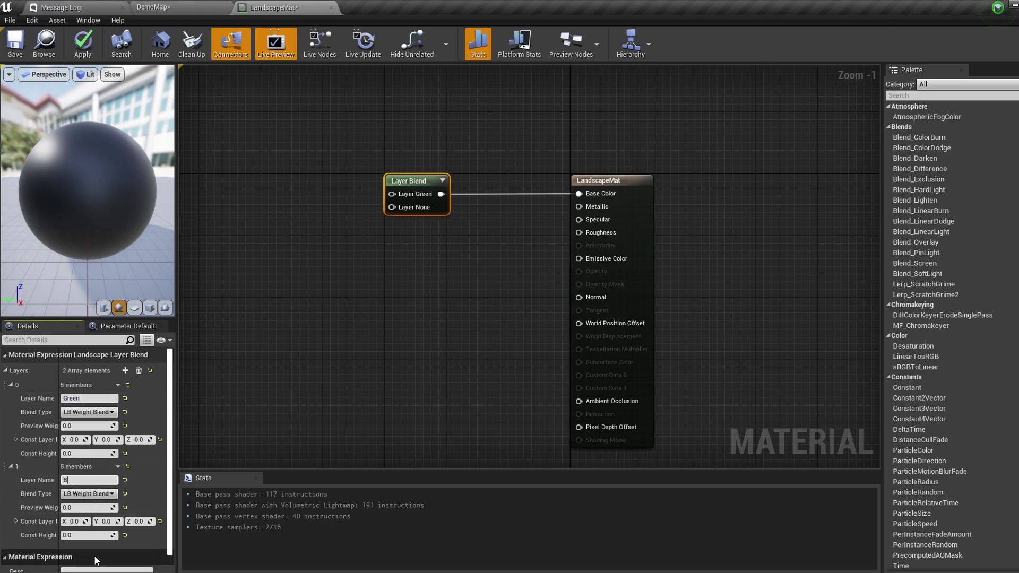
text(Blue)
key(Return)
click(418, 268)
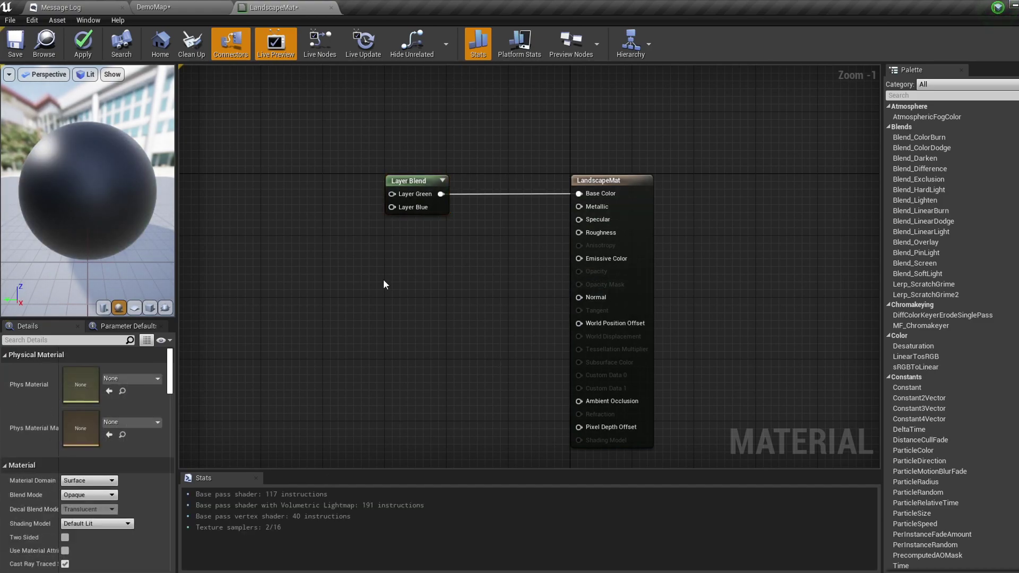
Step: Place two Constant3Vector nodes one above the other ahead of the Layer Blend node, deleting the stray Texture Sample
right_drag(383, 279, 536, 308)
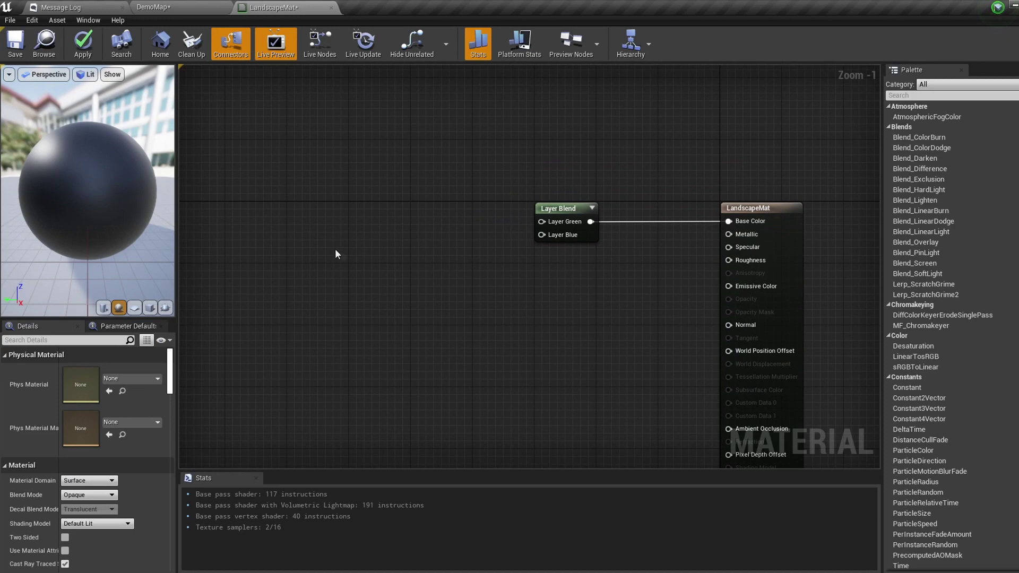
click(288, 198)
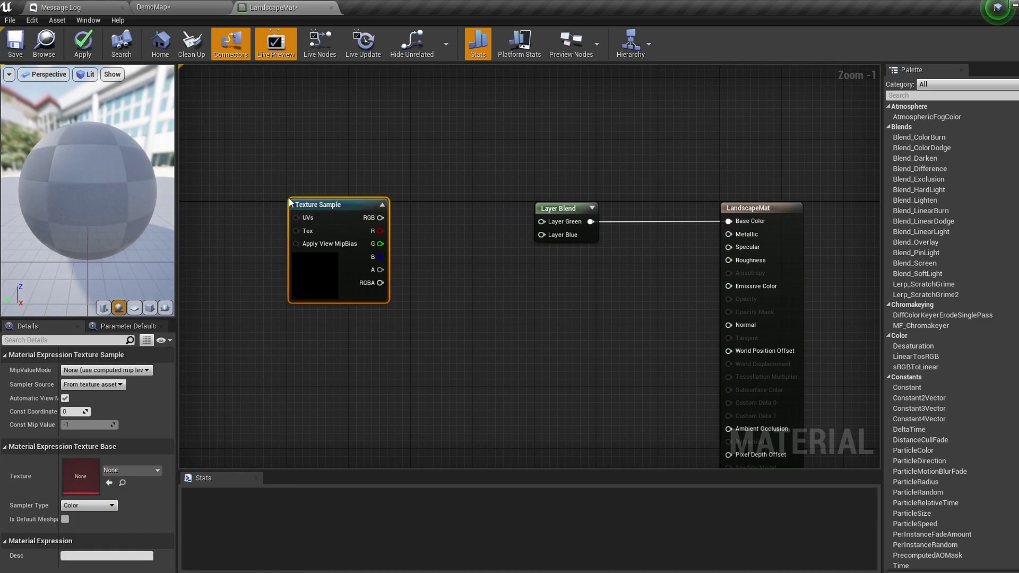
click(314, 349)
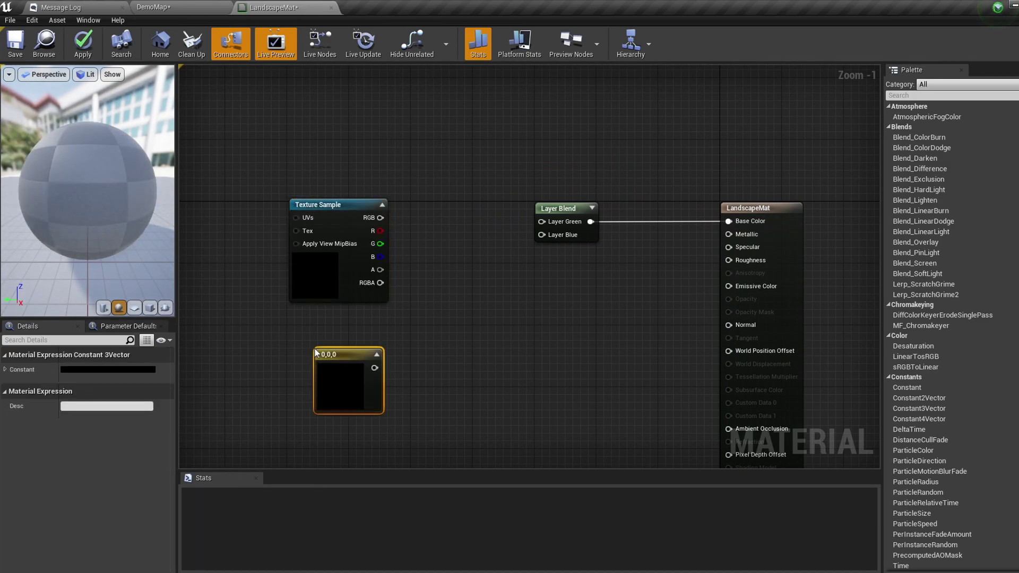
click(349, 265)
key(Delete)
drag(339, 336, 339, 196)
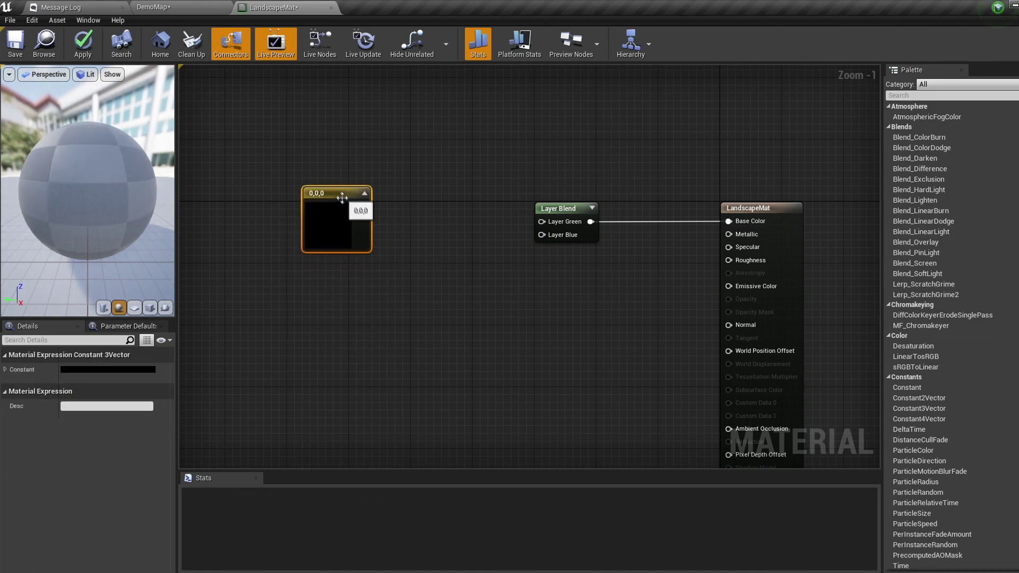
click(321, 284)
drag(337, 291, 318, 286)
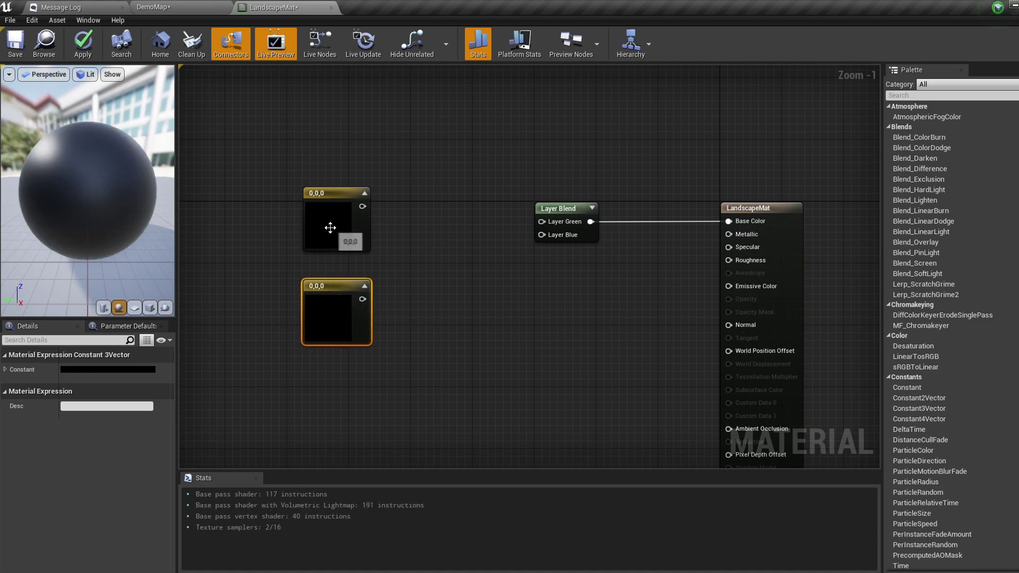
Step: Set the upper constant's colour to bright green (0.0411,1,0) and the lower one's to bright blue (0,0.053,1)
double_click(325, 225)
drag(398, 321, 372, 365)
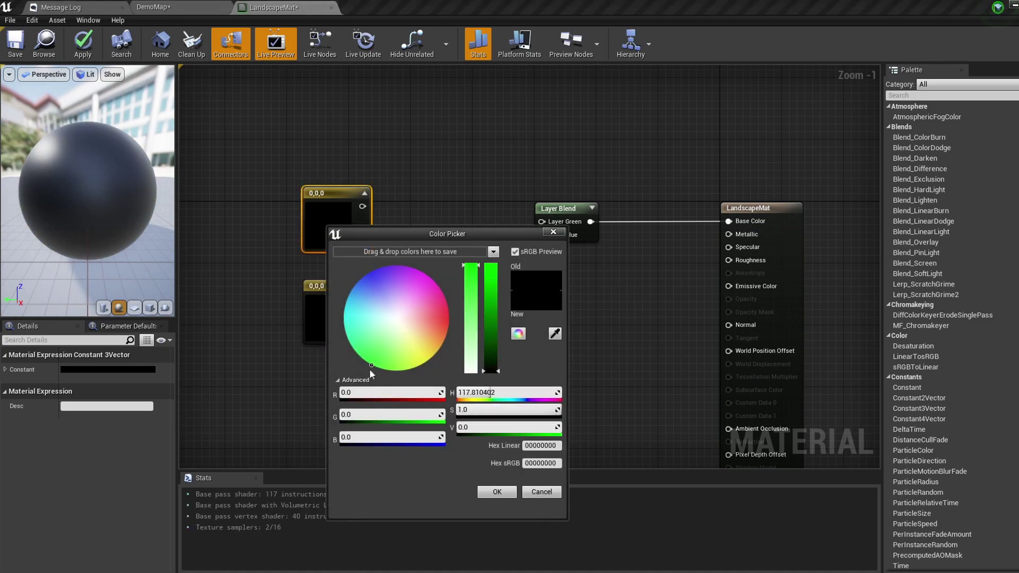
click(486, 492)
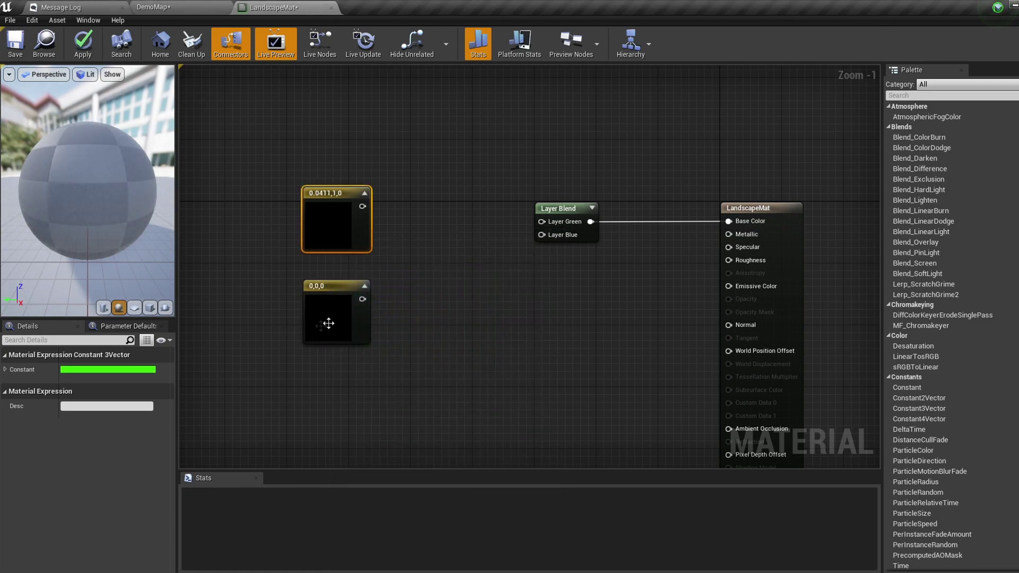
double_click(330, 321)
click(368, 319)
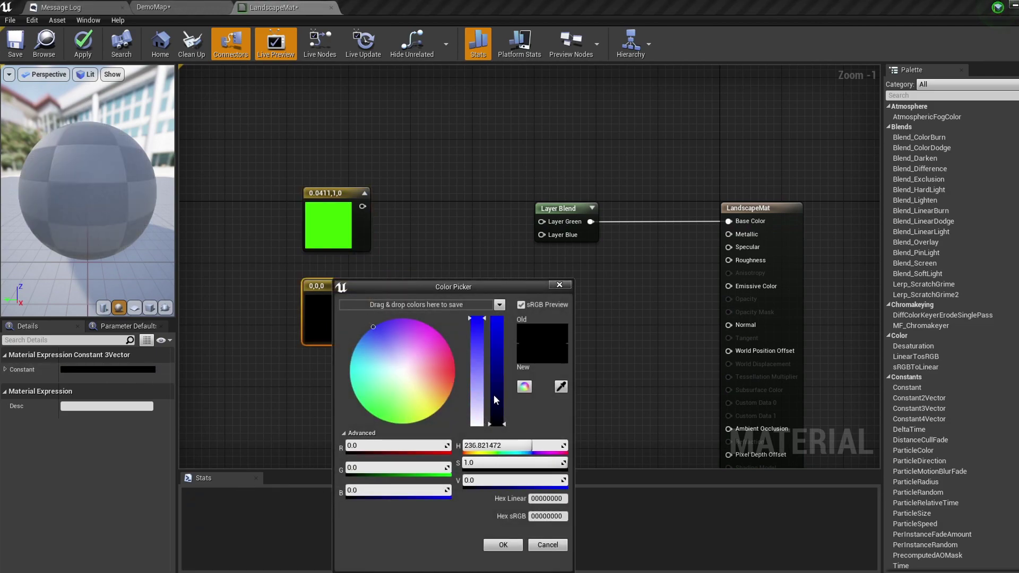
drag(497, 414, 498, 282)
click(488, 545)
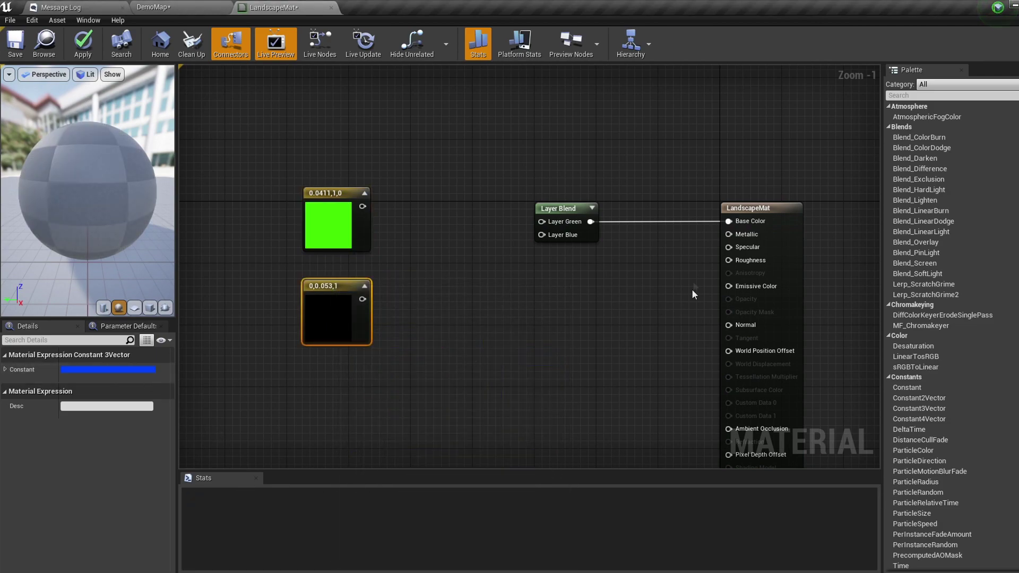
Step: Connect the green constant to Layer Green and the blue constant to Layer Blue, and save the material
drag(361, 209, 542, 221)
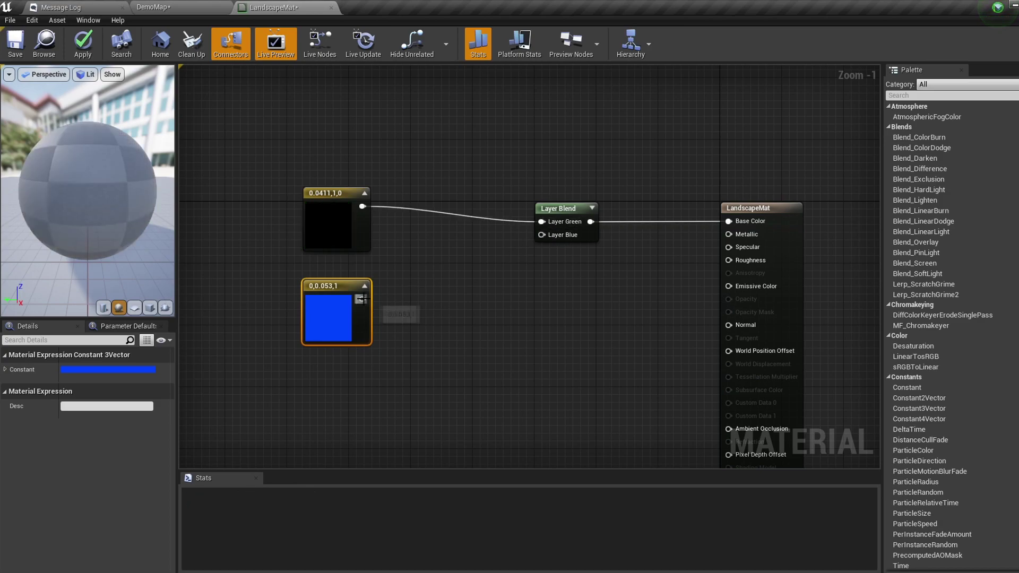
drag(361, 299, 542, 235)
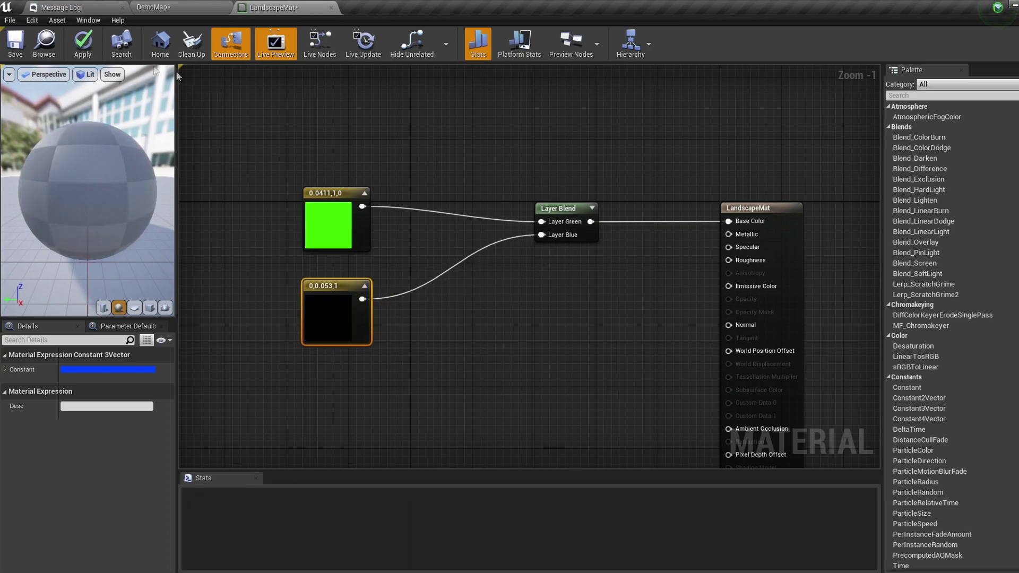
click(20, 43)
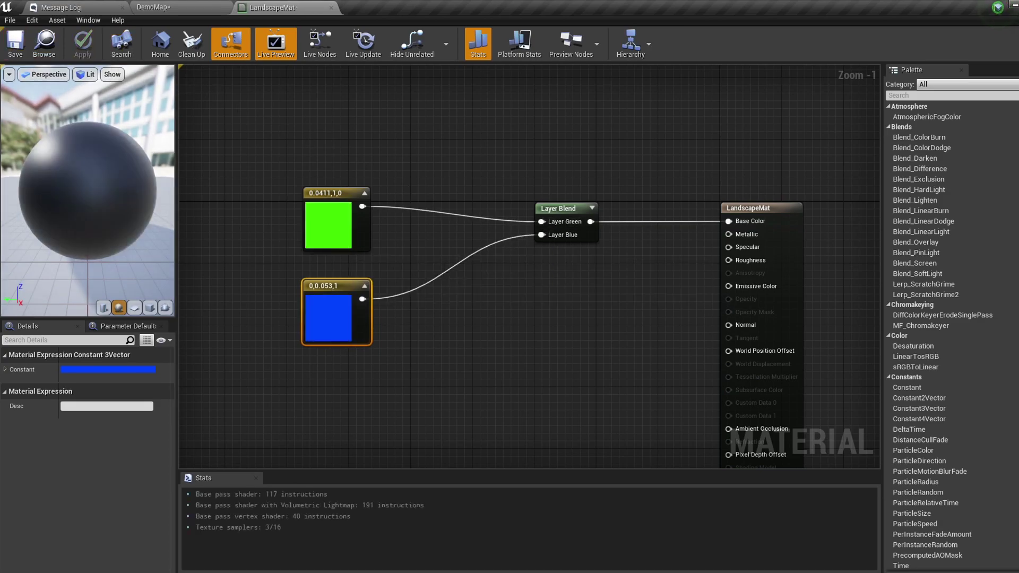
Step: Return to DemoMap in Select mode and assign LandscapeMat as the Landscape Material of Landscape1
click(194, 5)
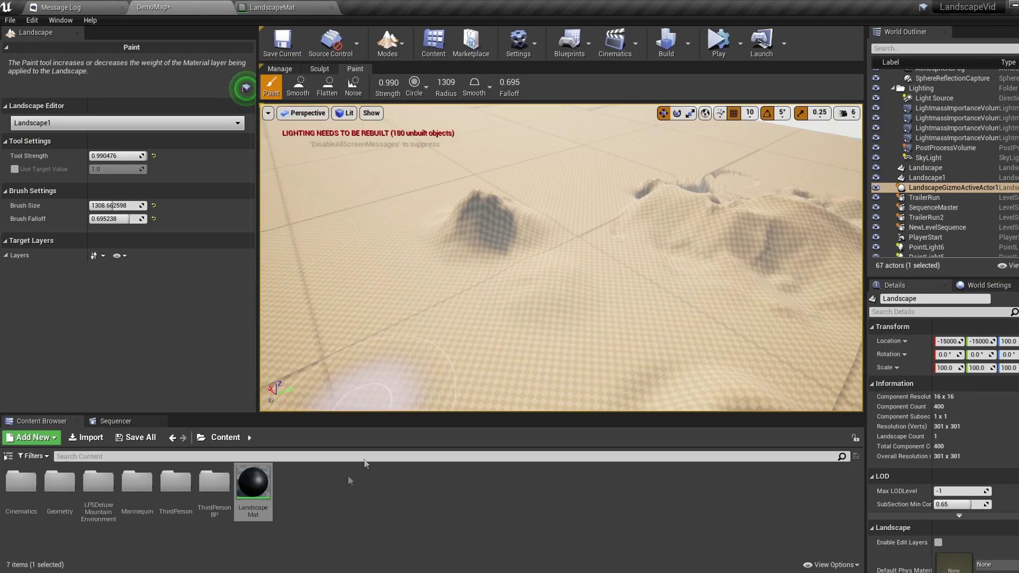
click(388, 43)
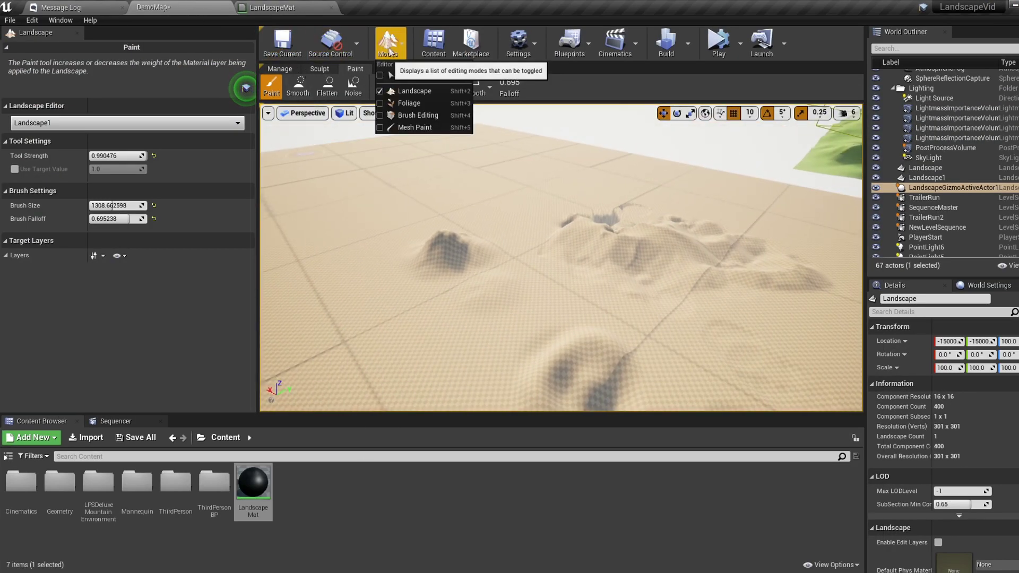
click(420, 75)
click(496, 282)
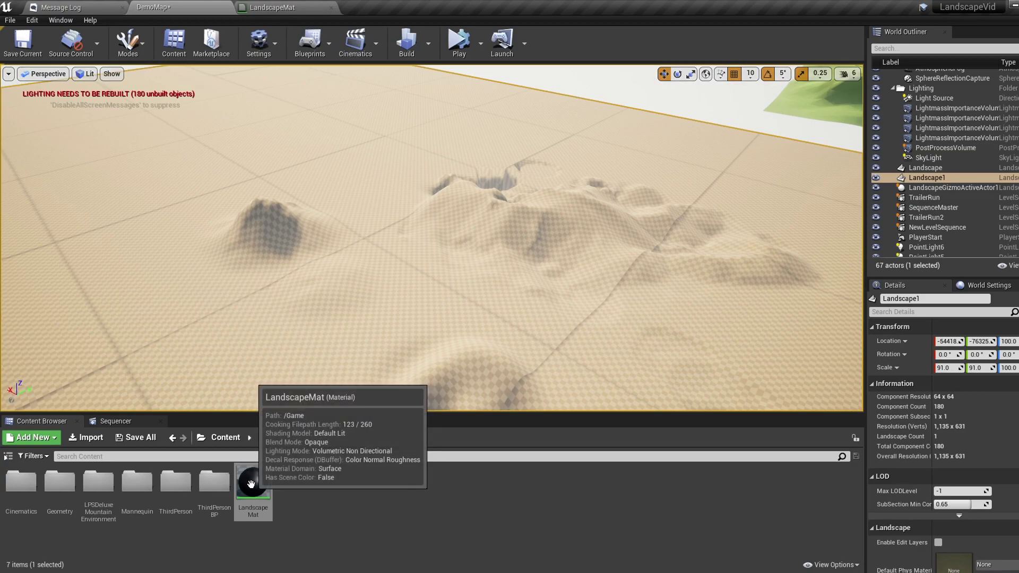
drag(253, 482, 416, 276)
scroll(902, 371, down, 3)
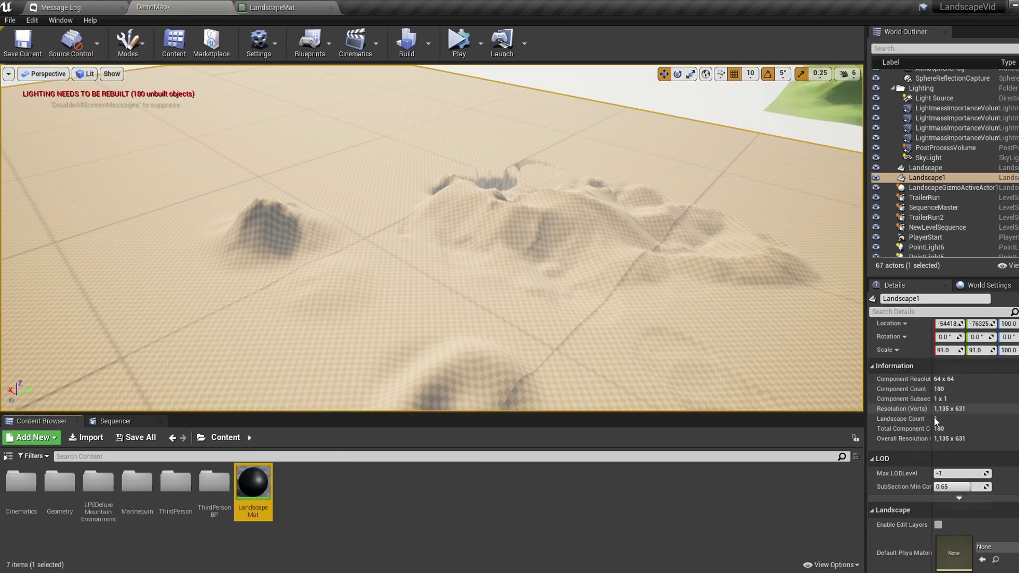
drag(254, 486, 934, 556)
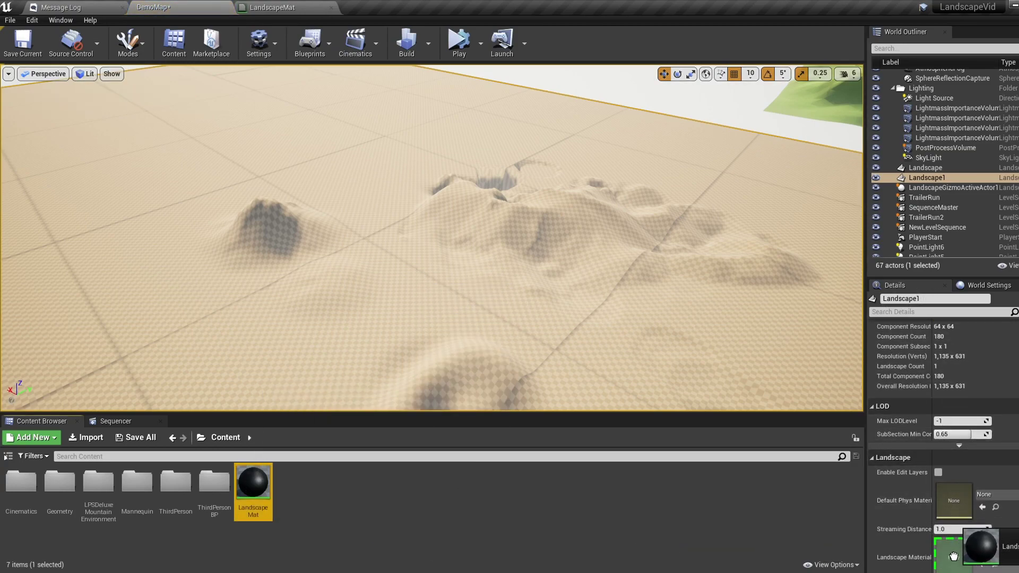
scroll(934, 504, down, 2)
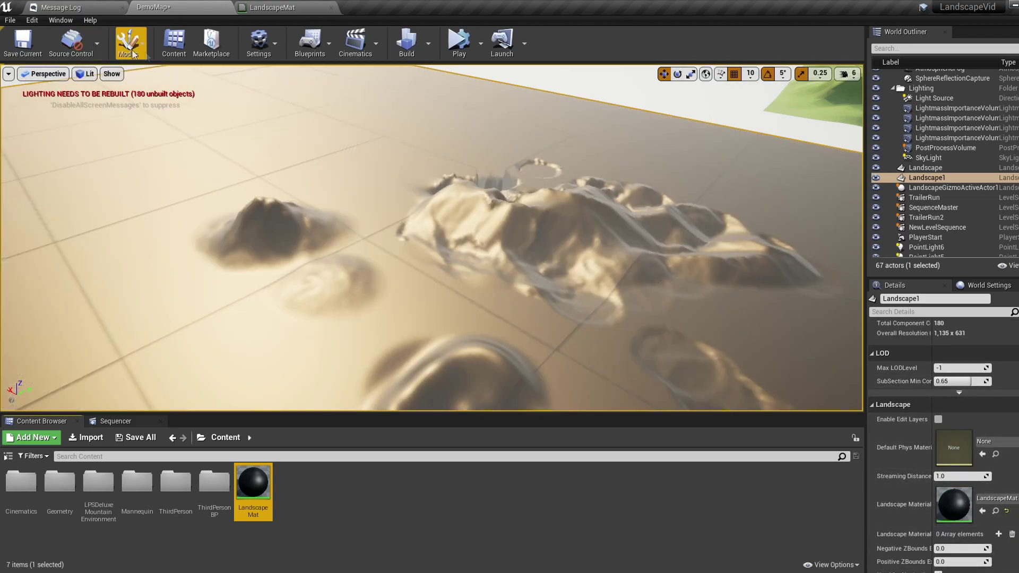
Step: Go back to Landscape mode and activate the Paint tool for Landscape1
click(128, 43)
click(147, 91)
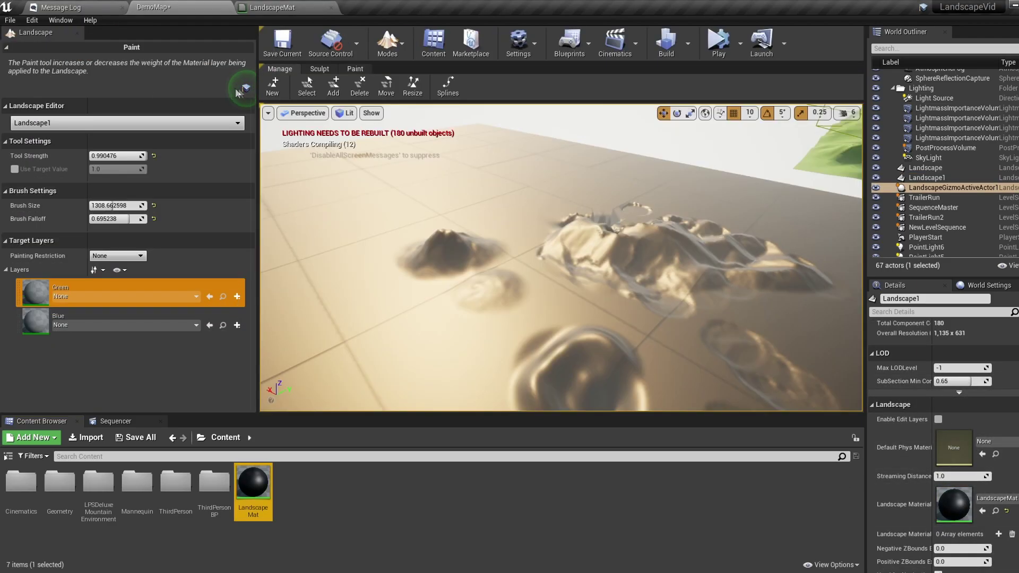
click(359, 86)
drag(269, 495, 959, 504)
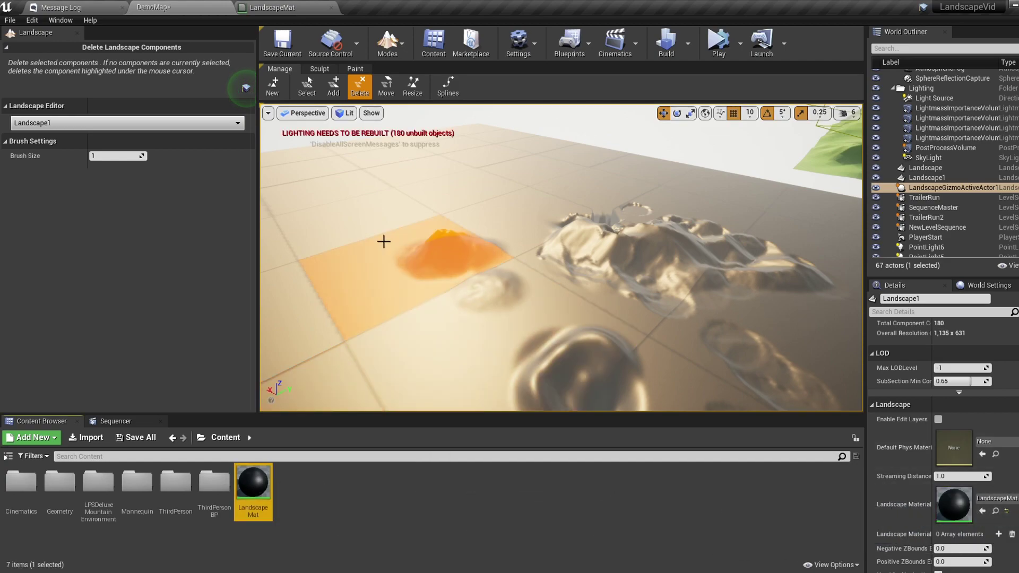
click(354, 69)
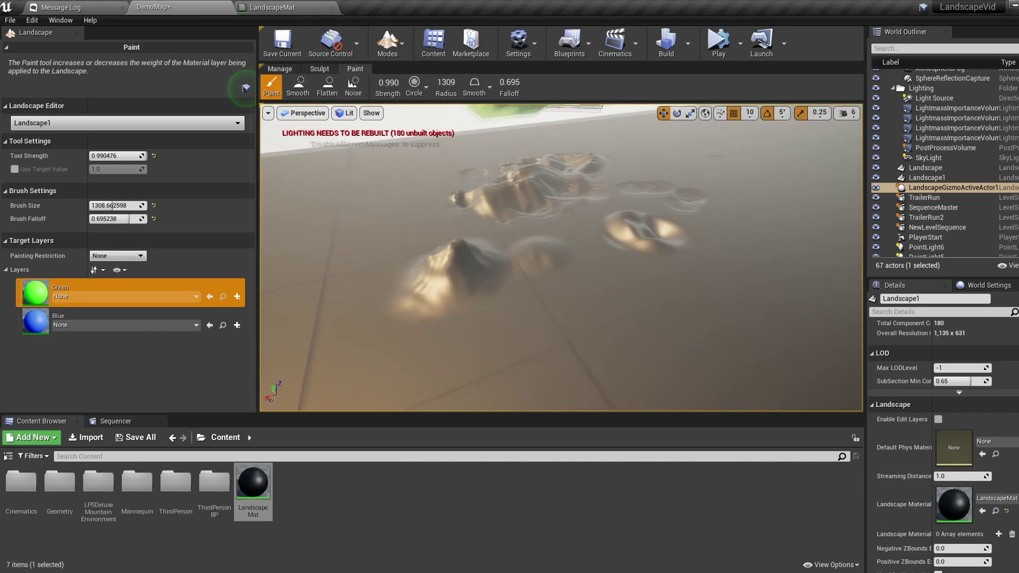
Step: Create a weight-blended (normal) layer info object for the Green layer in the Content folder
right_drag(561, 257, 594, 257)
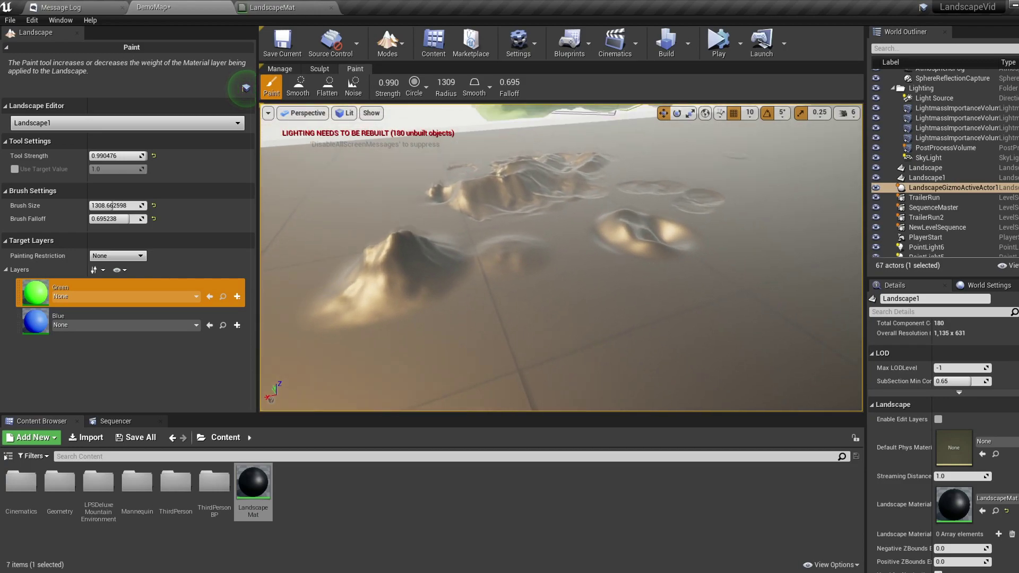
drag(257, 234, 248, 234)
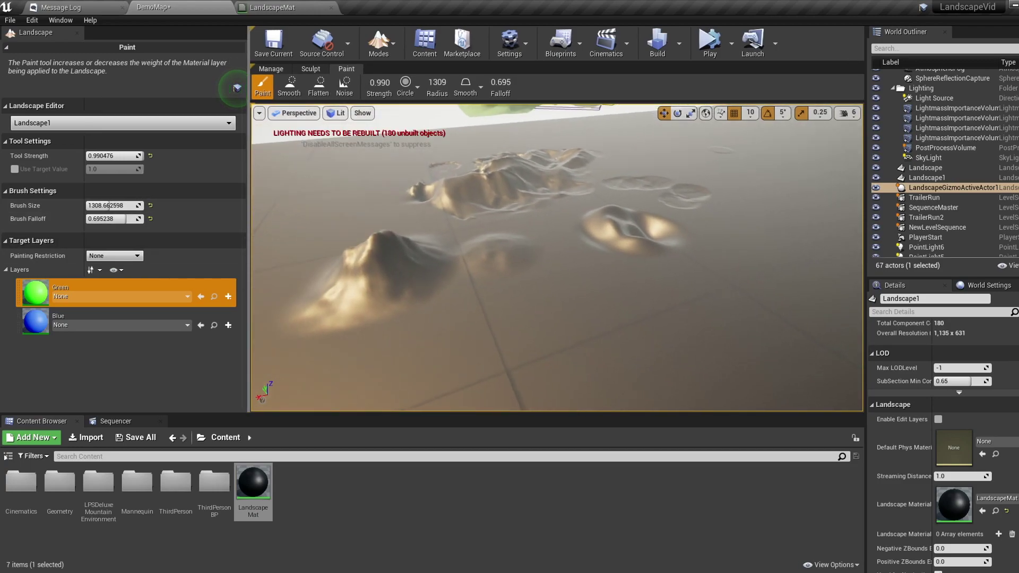
right_drag(557, 258, 615, 318)
right_drag(345, 312, 256, 312)
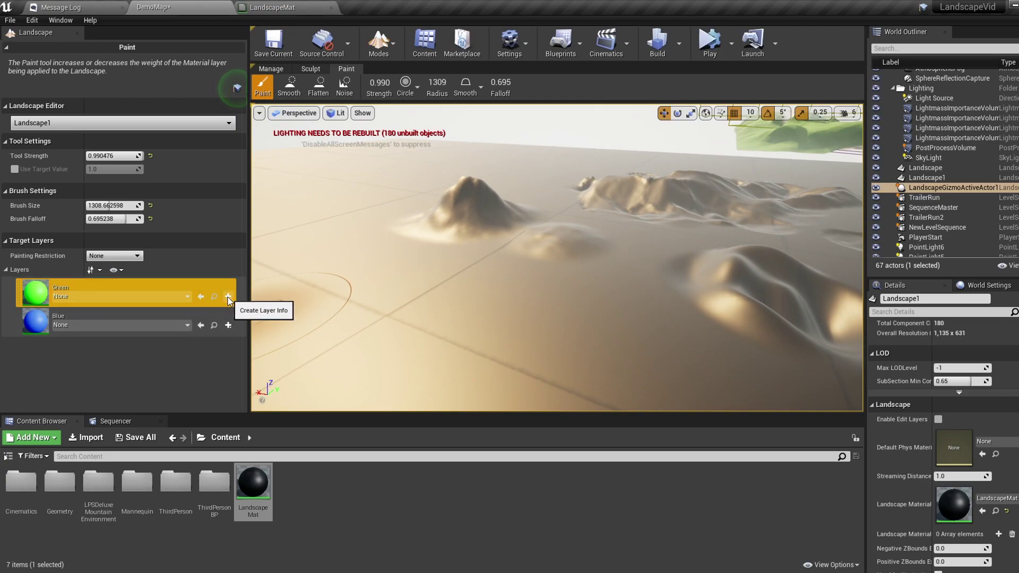
click(229, 298)
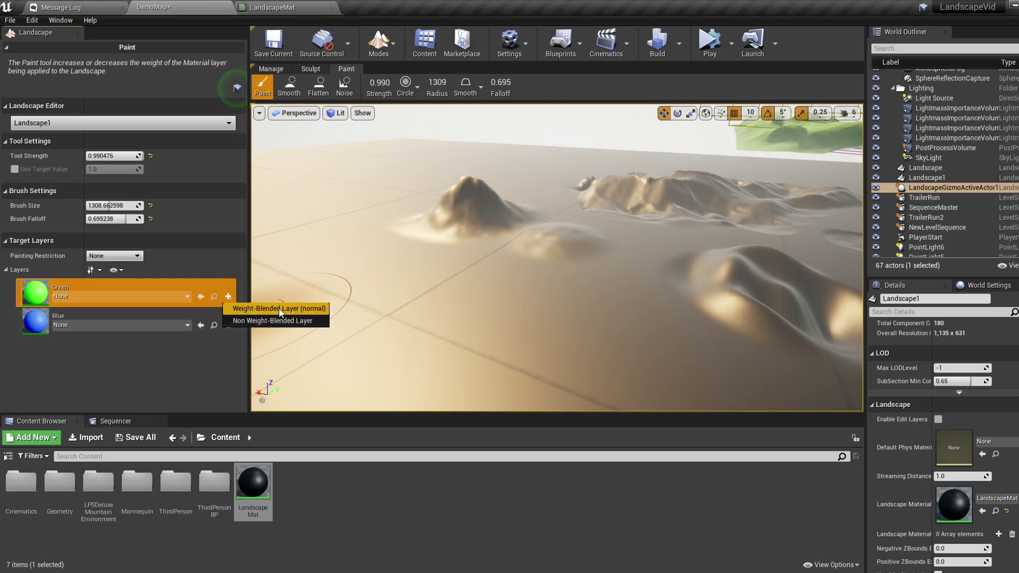
click(279, 308)
click(441, 194)
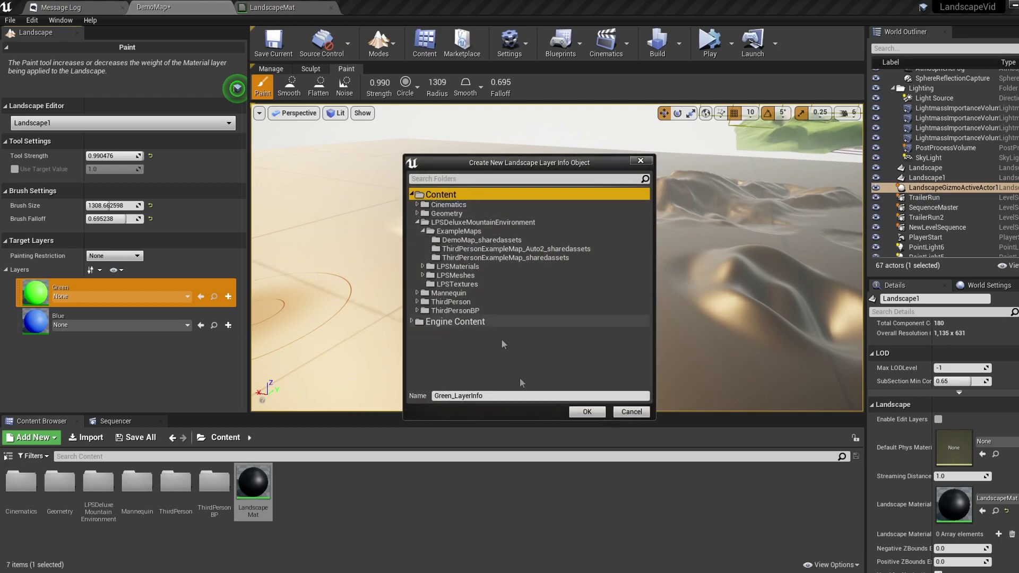
click(587, 413)
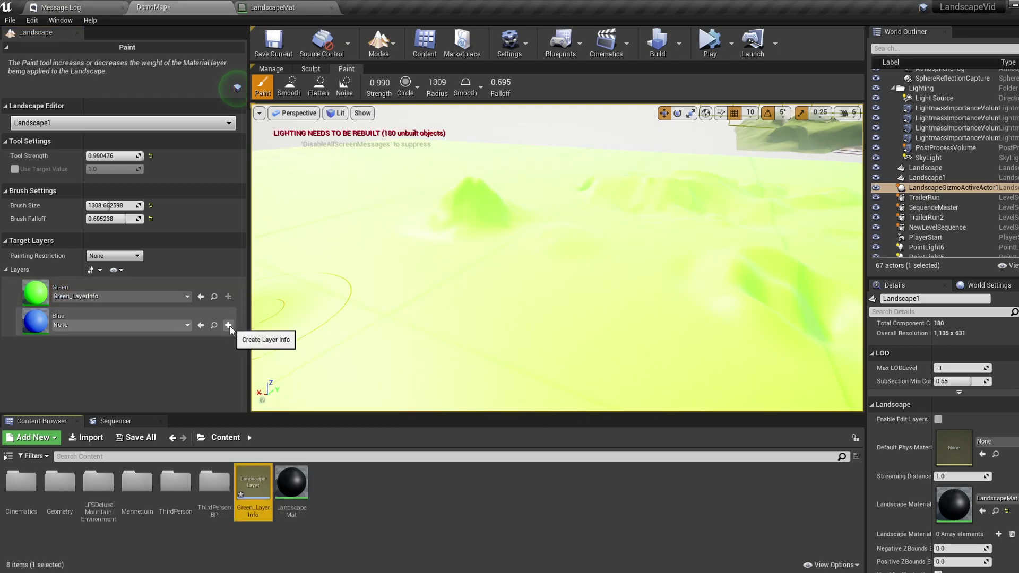
Step: Create a weight-blended (normal) layer info object for the Blue layer in the Content folder
click(228, 326)
click(275, 339)
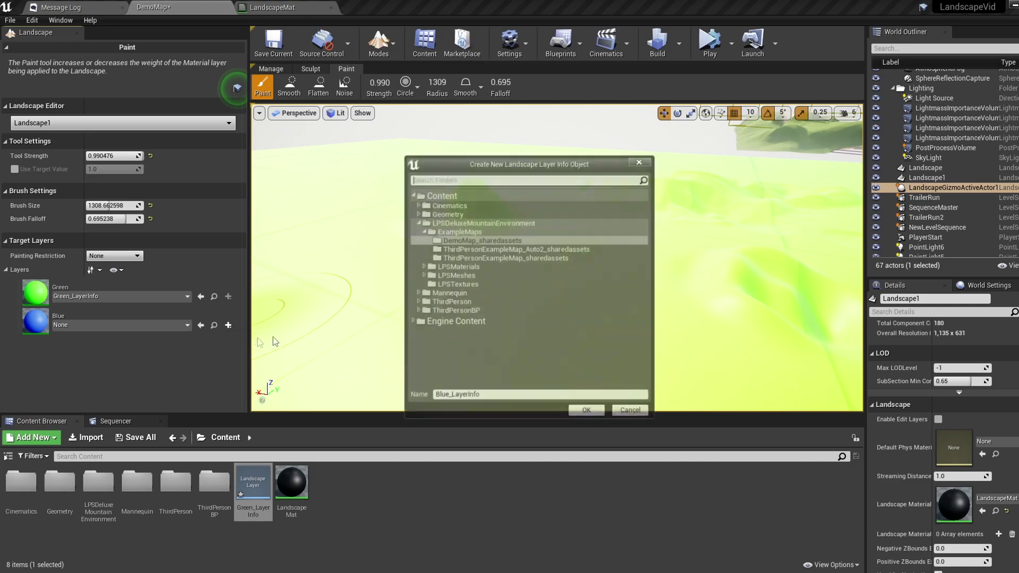
click(484, 195)
click(586, 411)
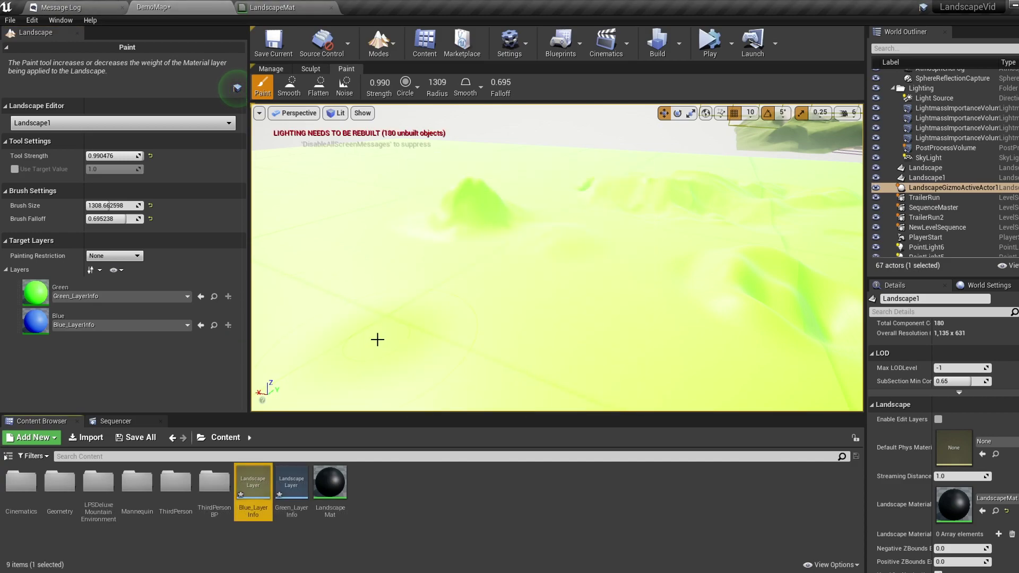
Step: Choose the Blue target layer and paint a stroke across the flat ground in front of the mound
click(106, 289)
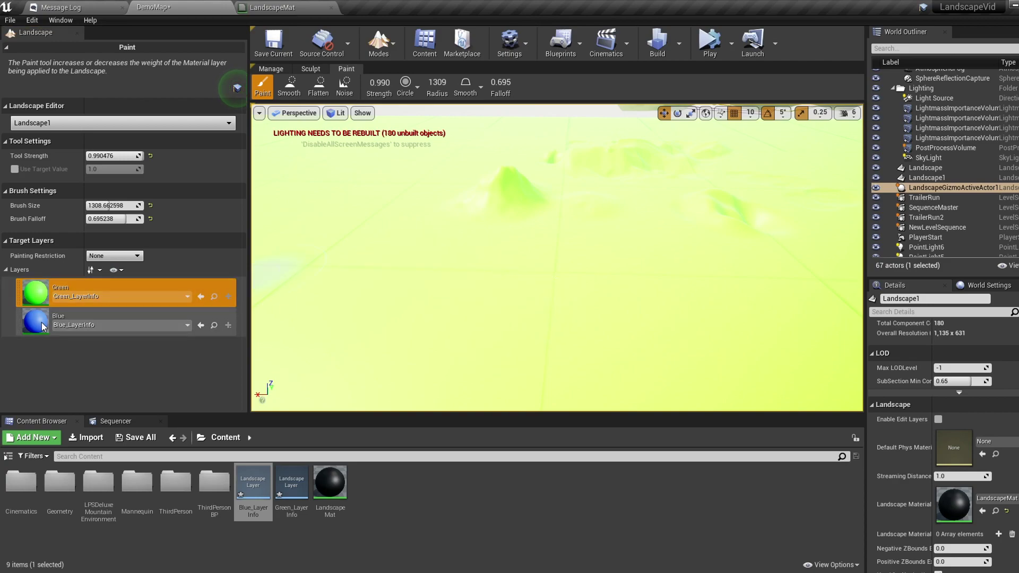
click(112, 318)
drag(710, 301, 439, 298)
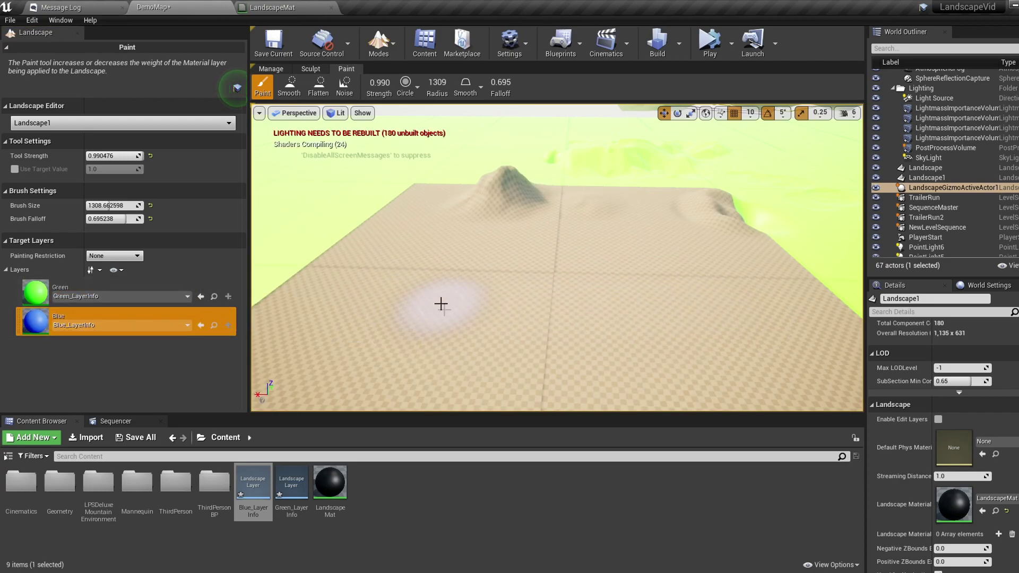
Step: Paint a large rounded shape and the letters SUB in the Blue layer on the flat ground near the mounds
shift+click(527, 263)
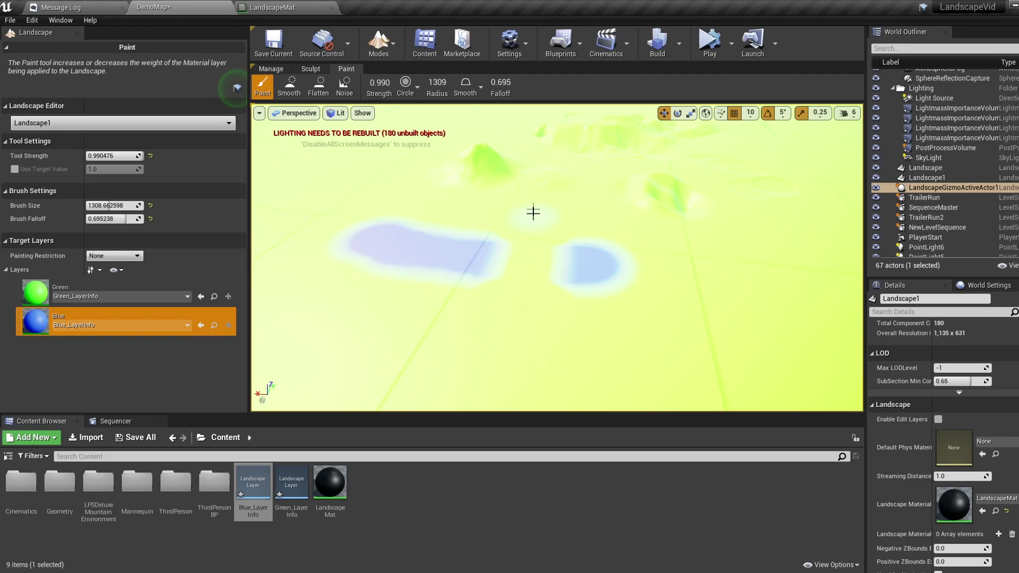
mouse_move(492, 341)
mouse_down()
mouse_move(727, 246)
mouse_move(603, 345)
mouse_move(658, 234)
mouse_move(581, 211)
mouse_up()
right_drag(580, 211, 516, 244)
drag(516, 243, 441, 337)
mouse_move(574, 241)
mouse_down()
mouse_move(568, 270)
mouse_move(667, 239)
mouse_up()
right_drag(667, 239, 705, 242)
mouse_move(683, 344)
mouse_down()
mouse_move(673, 314)
mouse_move(742, 260)
mouse_move(810, 347)
mouse_move(680, 357)
mouse_up()
right_drag(680, 357, 667, 256)
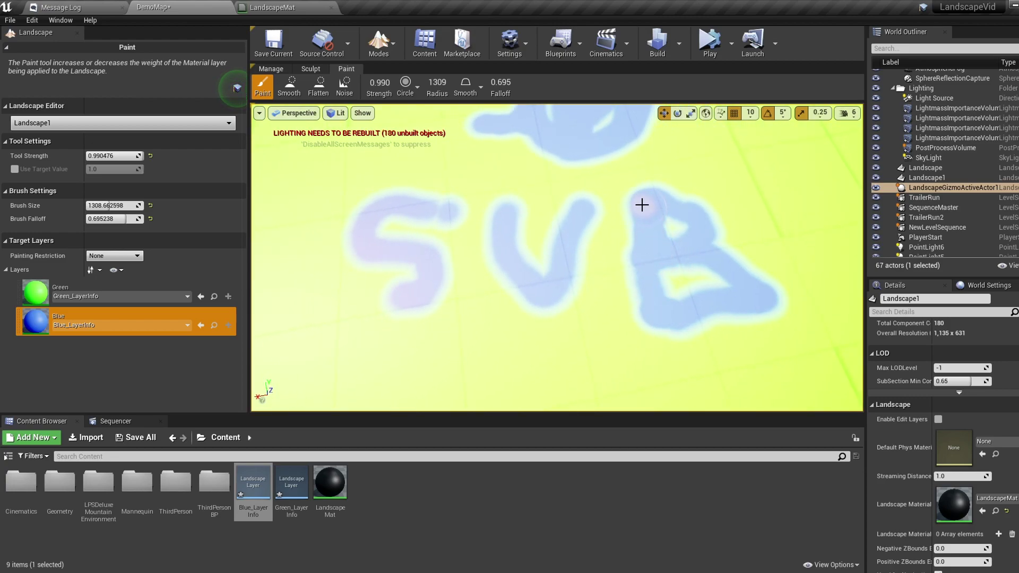
Step: Paint a long horizontal underline in the Blue layer beneath the SUB lettering
right_drag(535, 335, 510, 341)
drag(342, 318, 780, 338)
right_drag(484, 283, 485, 249)
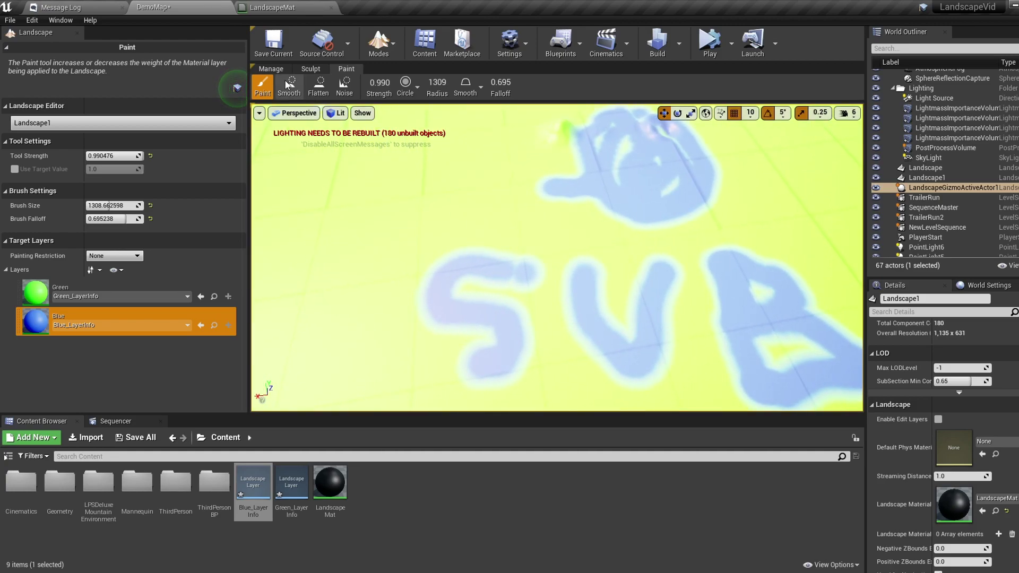
Step: Choose the Green target layer and paint along the upper edge of the blue underline to trim it
right_drag(380, 196, 377, 236)
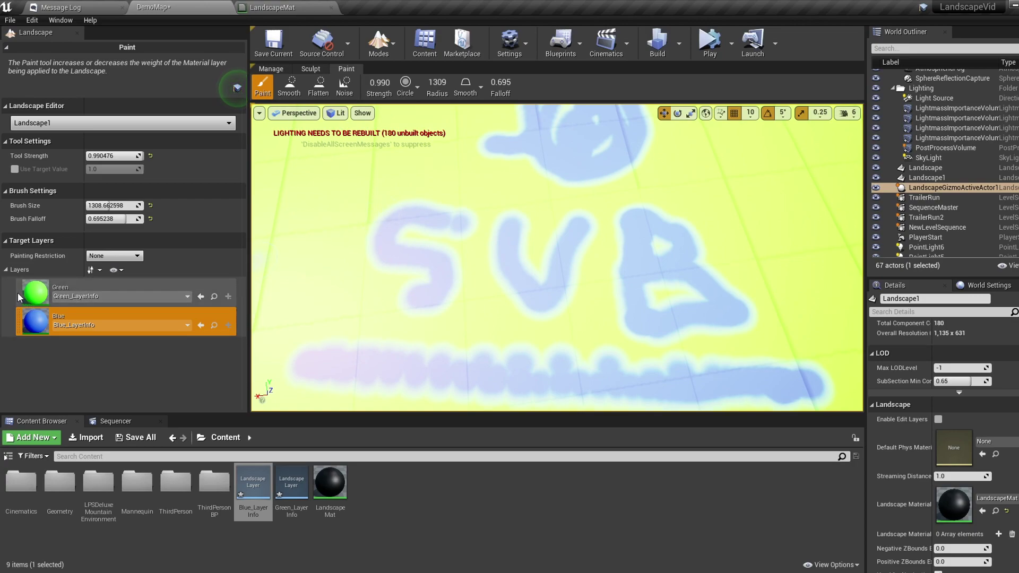
click(117, 290)
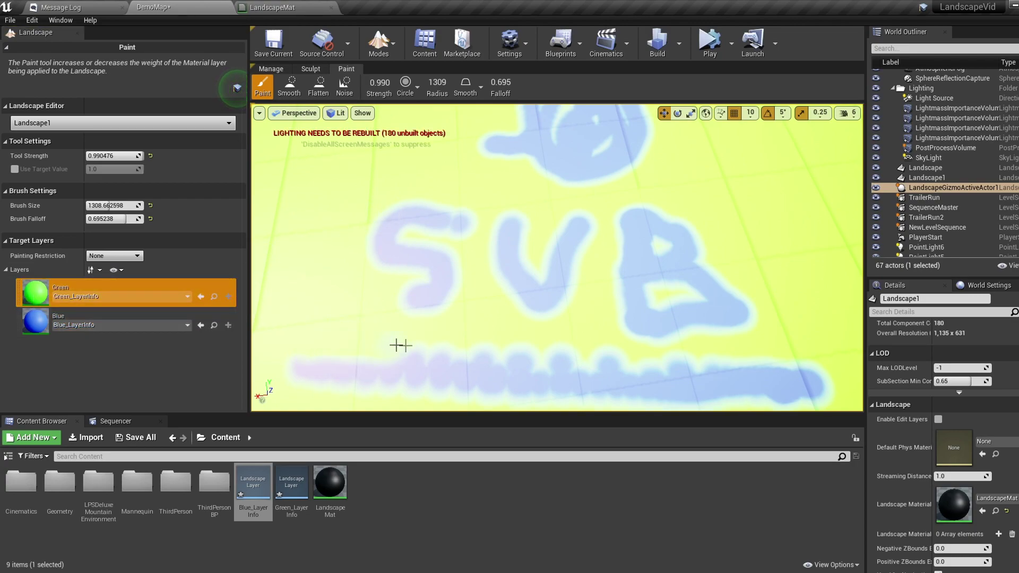
drag(400, 345, 783, 359)
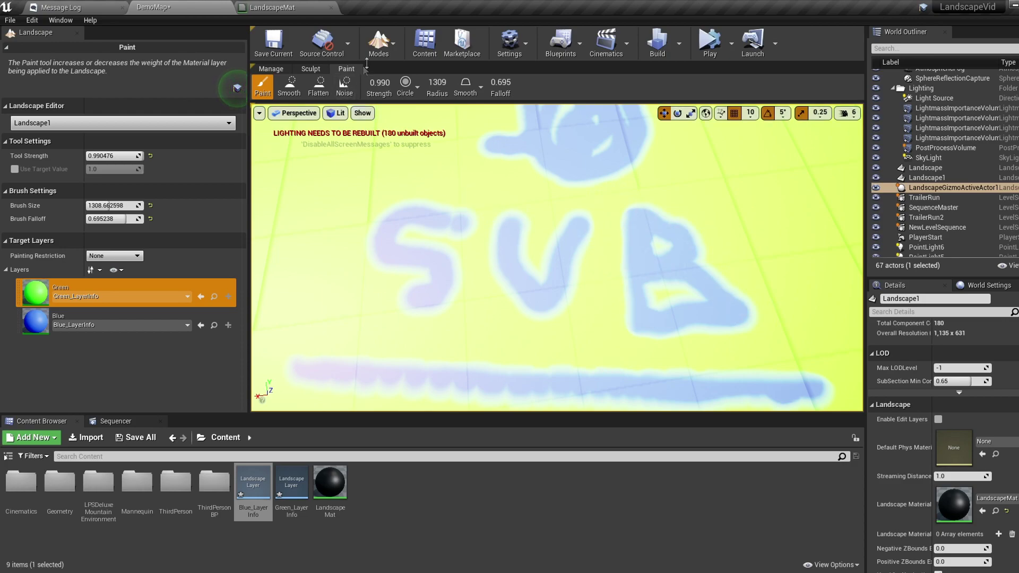
Step: Switch to Foliage mode and add SM_Logging_WoodAxe from LPSDeluxeMountainEnvironment/LPSMeshes/Logging as a foliage type
click(378, 42)
click(397, 104)
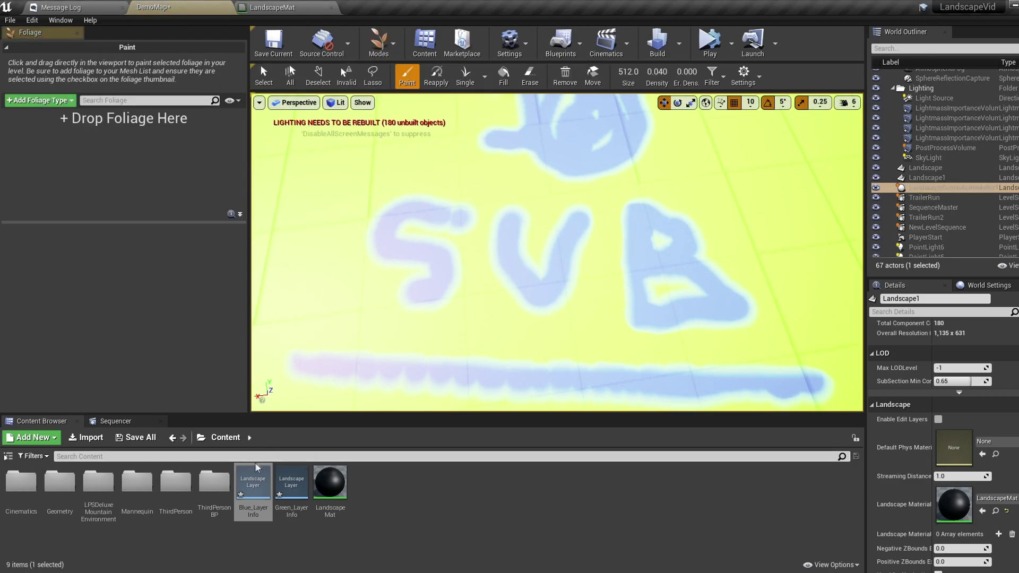
double_click(99, 483)
double_click(99, 483)
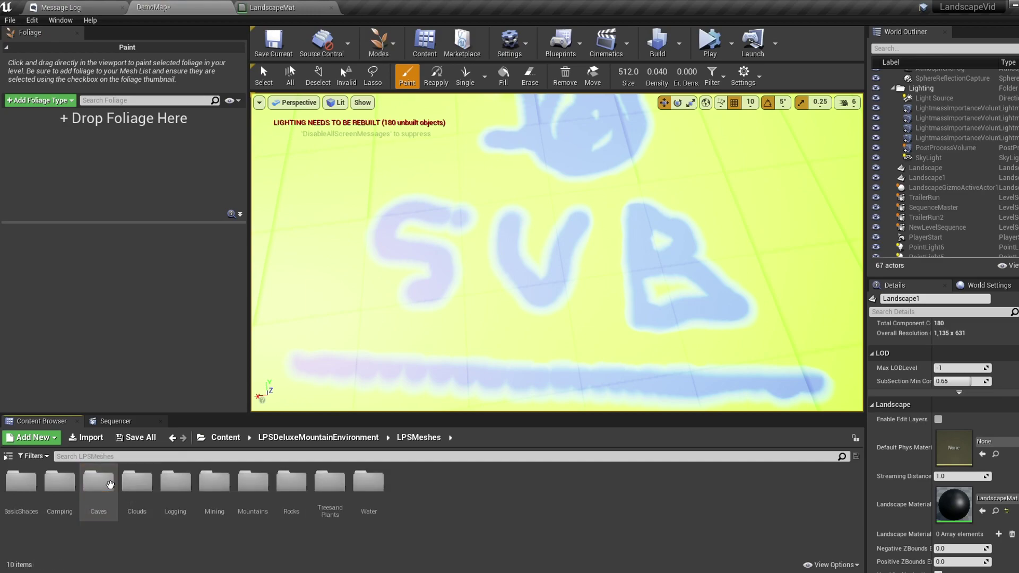
double_click(176, 483)
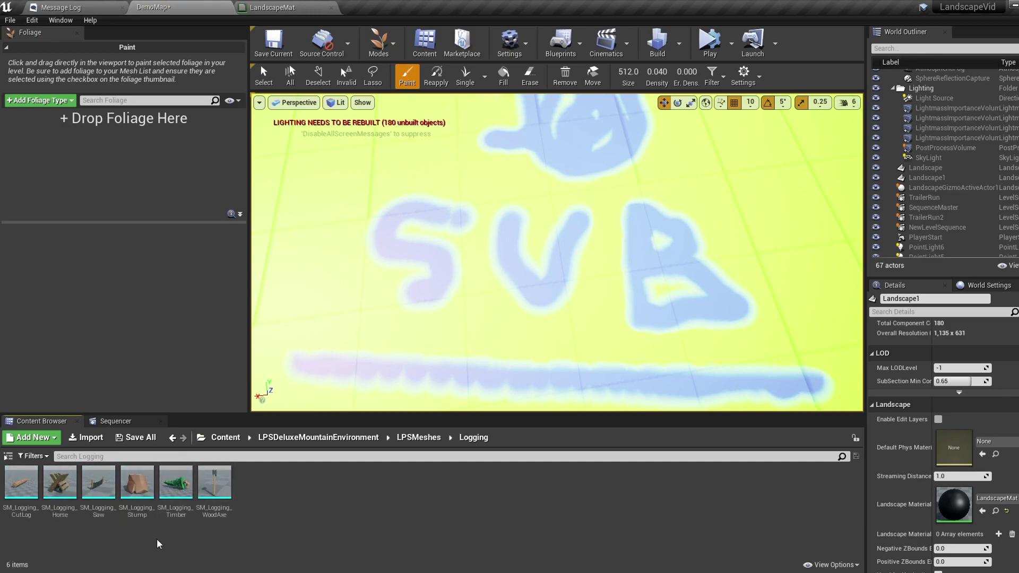
drag(228, 496, 91, 162)
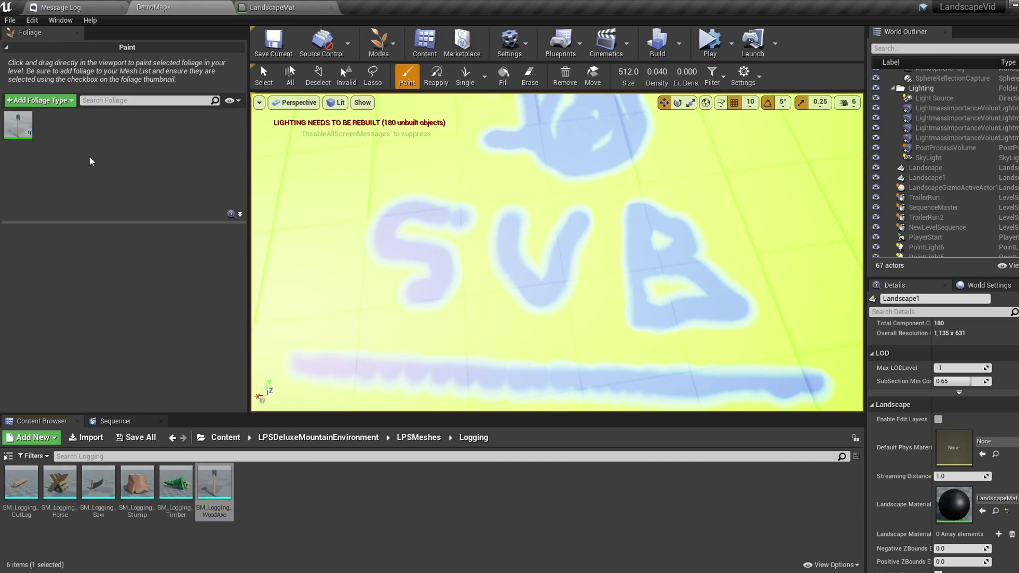
Step: Choose the SM_Logging_WoodAxe foliage type and scatter axes over the open green ground with several brush strokes
right_drag(394, 282, 499, 196)
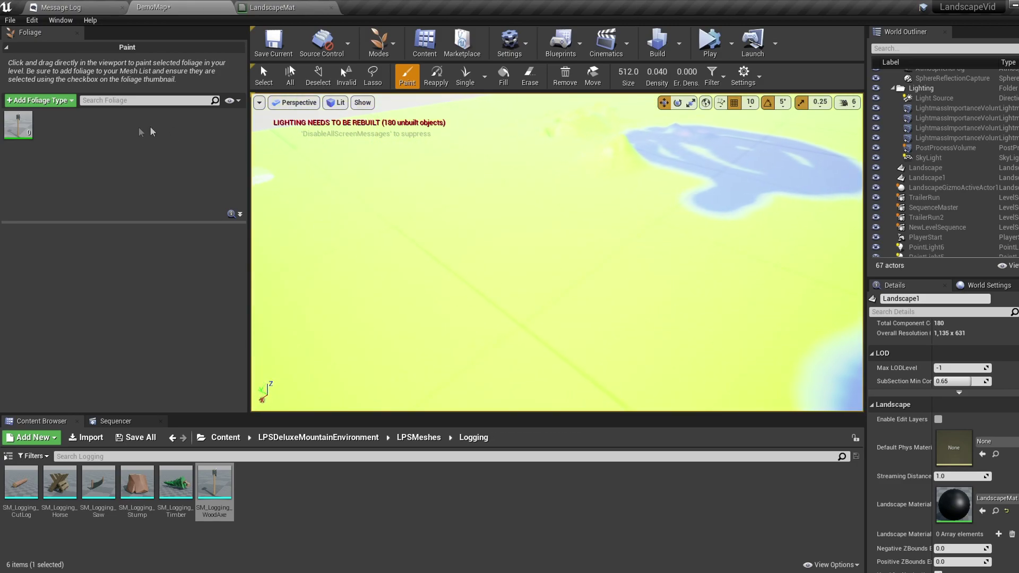
mouse_move(15, 118)
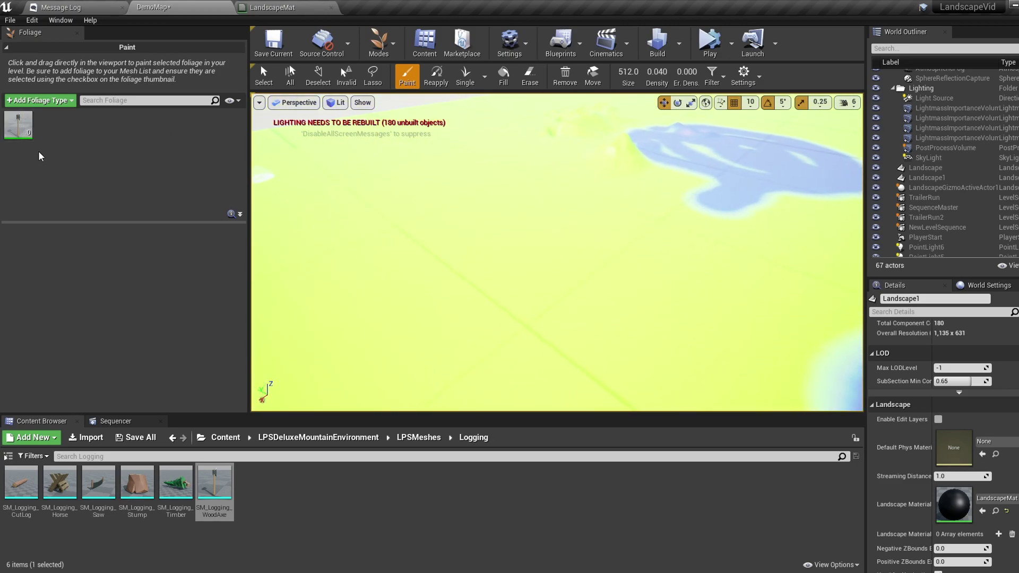
click(13, 125)
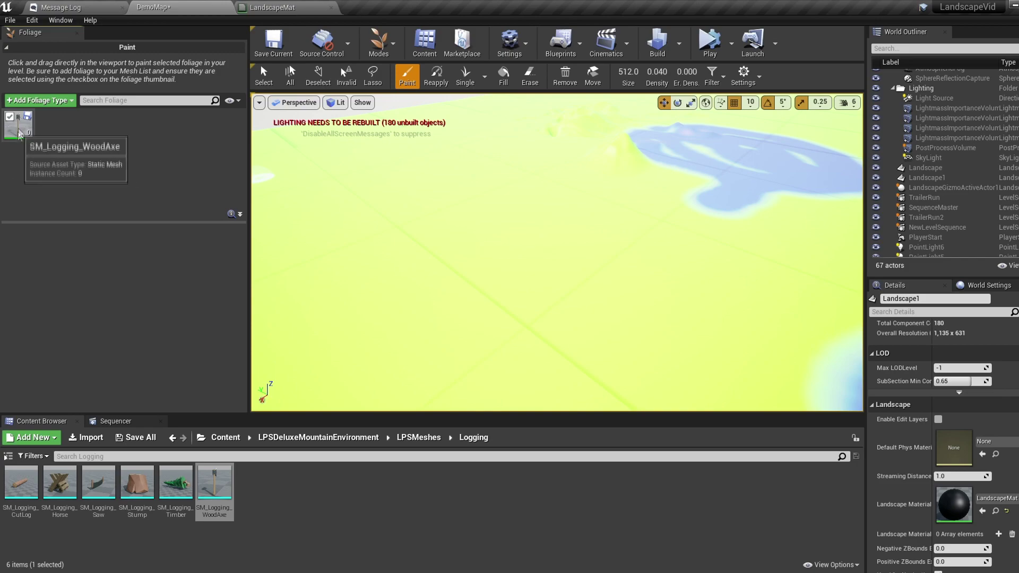
mouse_move(463, 303)
mouse_down()
mouse_move(445, 289)
mouse_move(518, 282)
mouse_up()
right_drag(518, 282, 504, 300)
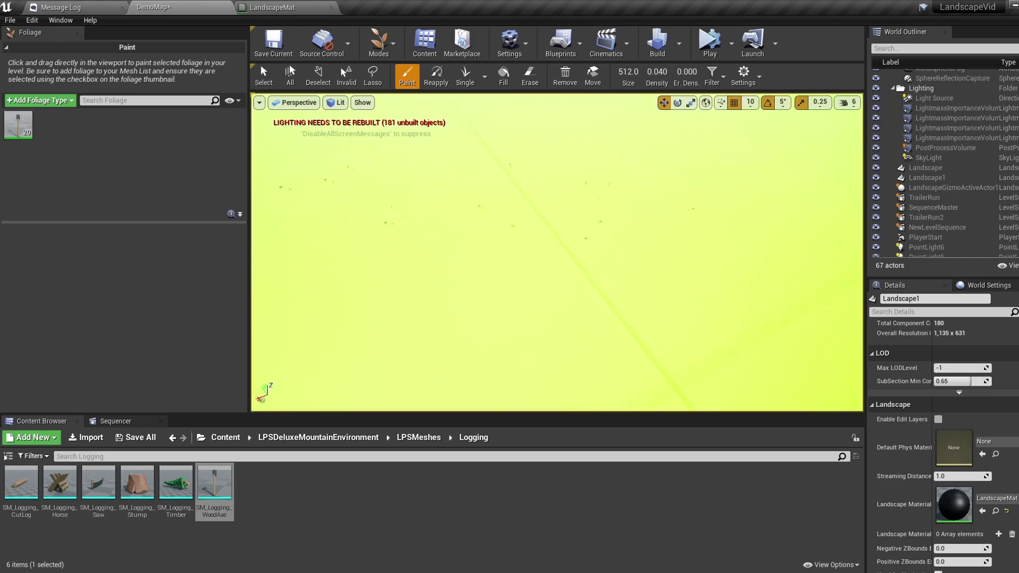
drag(523, 288, 560, 309)
right_drag(524, 273, 523, 223)
mouse_move(523, 272)
mouse_down()
mouse_move(562, 266)
mouse_move(536, 218)
mouse_move(493, 277)
mouse_move(452, 230)
mouse_move(467, 307)
mouse_up()
mouse_move(467, 308)
right_down()
mouse_move(430, 276)
mouse_move(398, 298)
mouse_move(414, 308)
right_up()
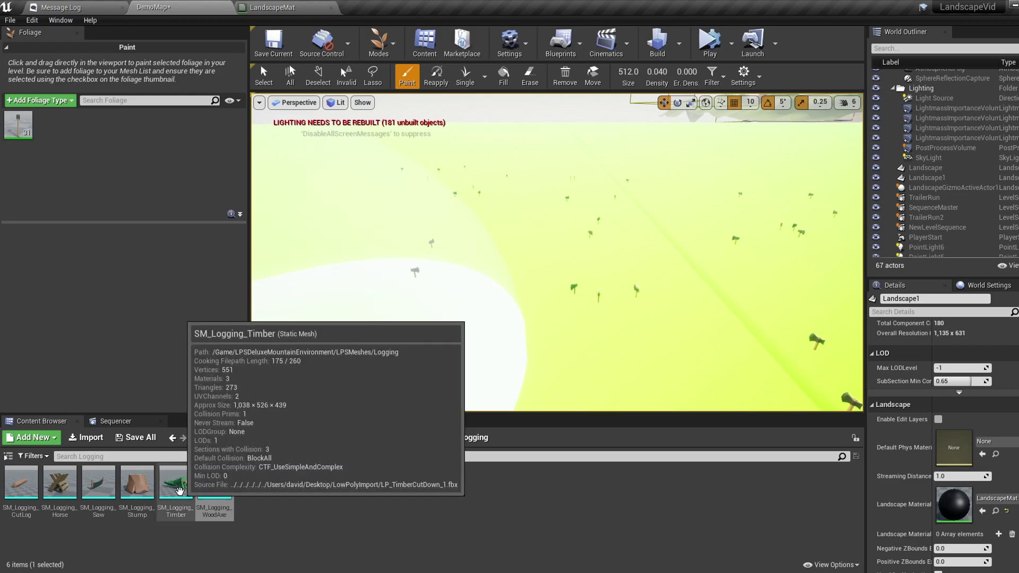
Step: Add SM_Logging_Timber as a second foliage type and paint a first patch of fallen trees on the green ground
mouse_move(182, 488)
mouse_down()
mouse_move(80, 146)
mouse_move(64, 143)
mouse_up()
drag(382, 236, 536, 269)
mouse_move(536, 269)
right_down()
mouse_move(552, 298)
mouse_move(500, 302)
right_up()
Step: Deactivate the SM_Logging_WoodAxe foliage type and paint a curved trail of timber only across the green ground
click(44, 117)
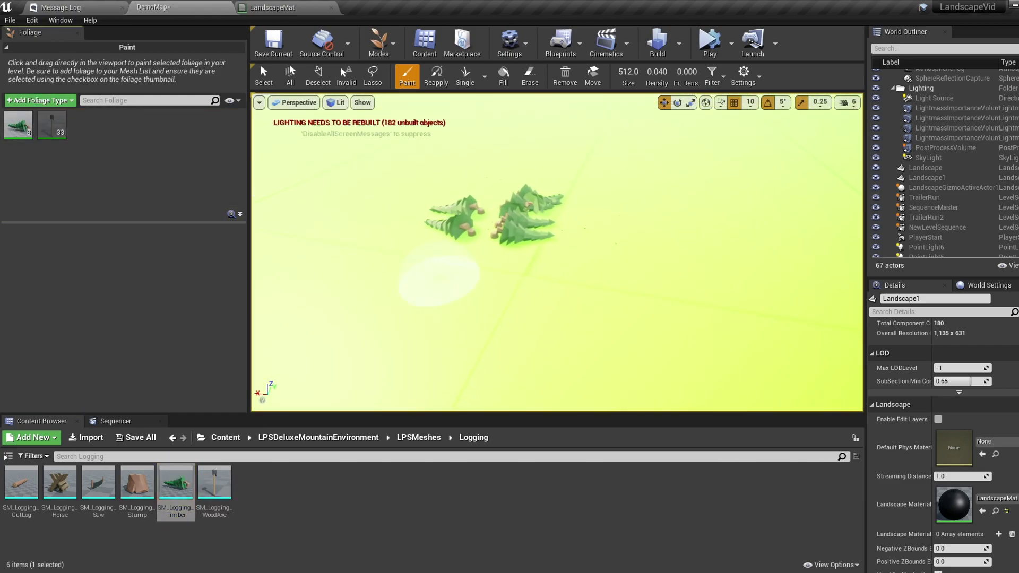
right_drag(439, 280, 528, 334)
mouse_move(528, 333)
mouse_down()
mouse_move(372, 176)
mouse_move(456, 127)
mouse_up()
Step: Erase the timber foliage at the far end of the painted trail
mouse_move(457, 128)
right_down()
mouse_move(541, 127)
mouse_move(594, 106)
mouse_move(523, 228)
right_up()
mouse_move(522, 228)
shift+mouse_down()
mouse_move(484, 239)
mouse_move(463, 192)
shift+mouse_up()
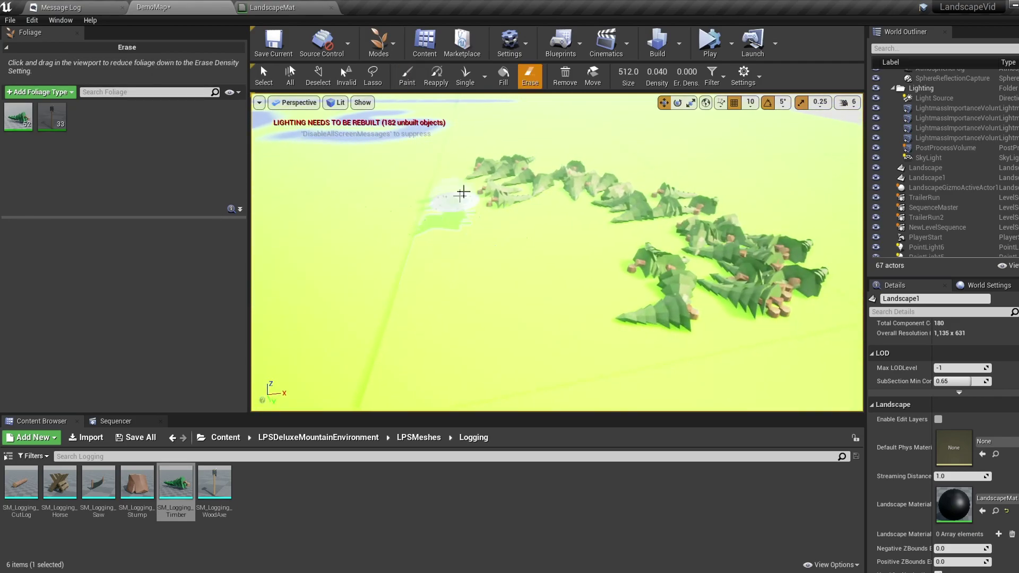
shift+drag(540, 159, 509, 212)
Step: Set the foliage paint density to 0.320 and paint a dense patch of timber on the open ground beside the trail
right_drag(484, 278, 403, 266)
drag(652, 72, 684, 71)
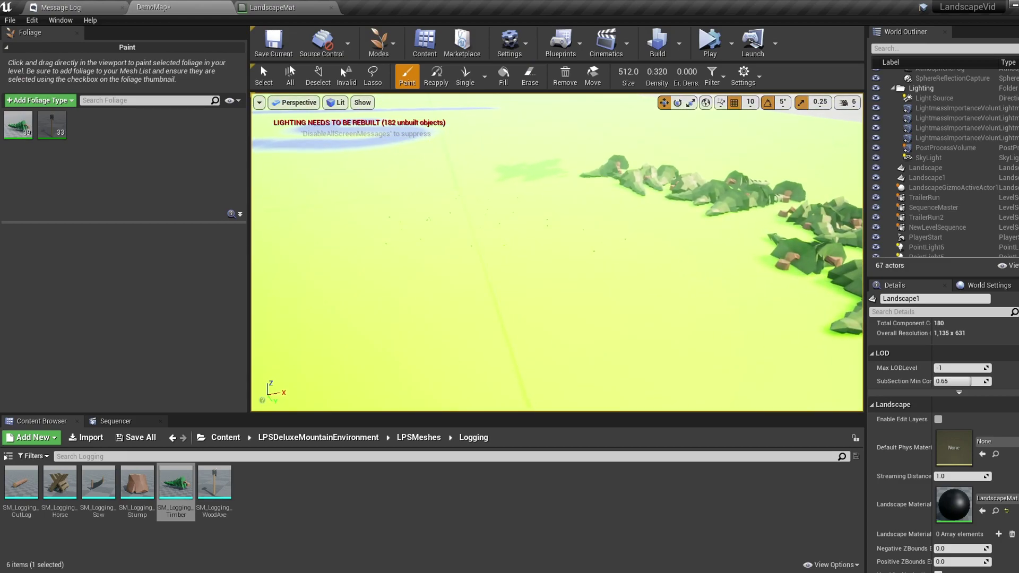
mouse_move(561, 308)
mouse_down()
mouse_move(557, 297)
mouse_move(387, 334)
mouse_up()
Step: Lower the foliage paint density and paint another swath of timber between the dense patch and the trail
right_drag(388, 334, 403, 361)
key(s)
drag(659, 71, 629, 72)
right_drag(597, 240, 727, 240)
mouse_move(380, 353)
mouse_down()
mouse_move(557, 284)
mouse_move(689, 255)
mouse_up()
Step: Set the foliage paint density to 0.050 and paint a sparser timber patch beside the dense ones
drag(657, 72, 646, 71)
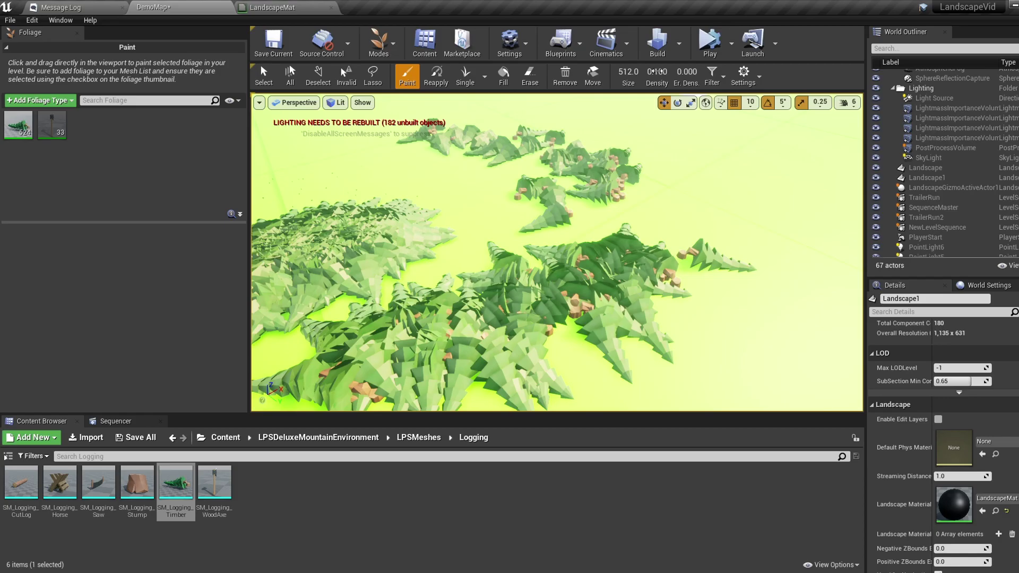
right_drag(642, 125, 444, 278)
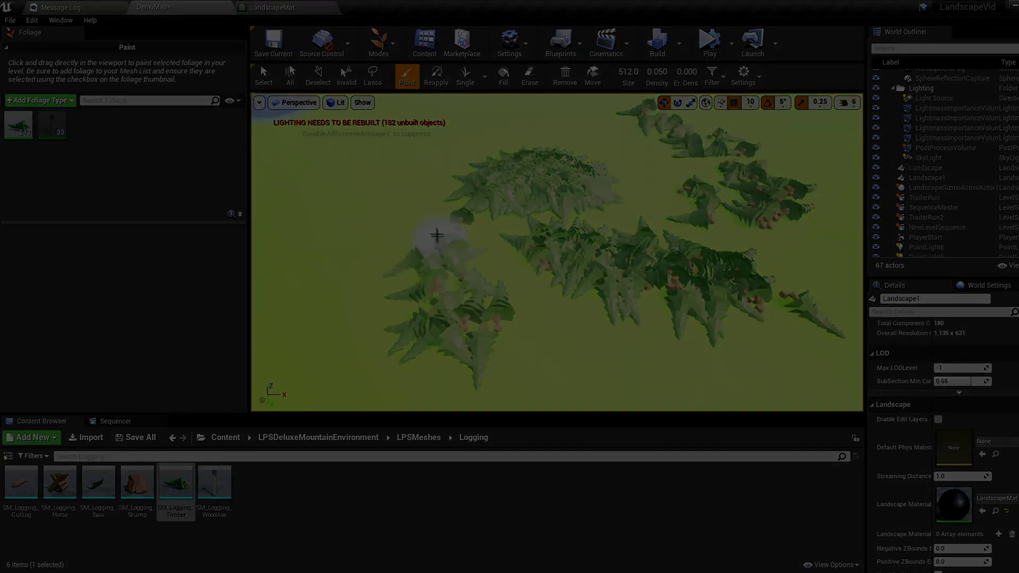